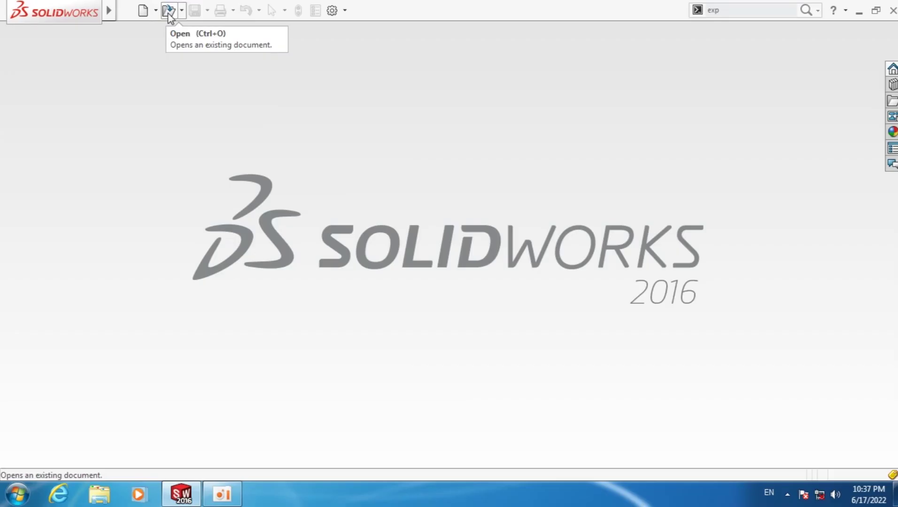
- Choose the remote cover part file from the Desktop in the Open dialog
left_click(168, 12)
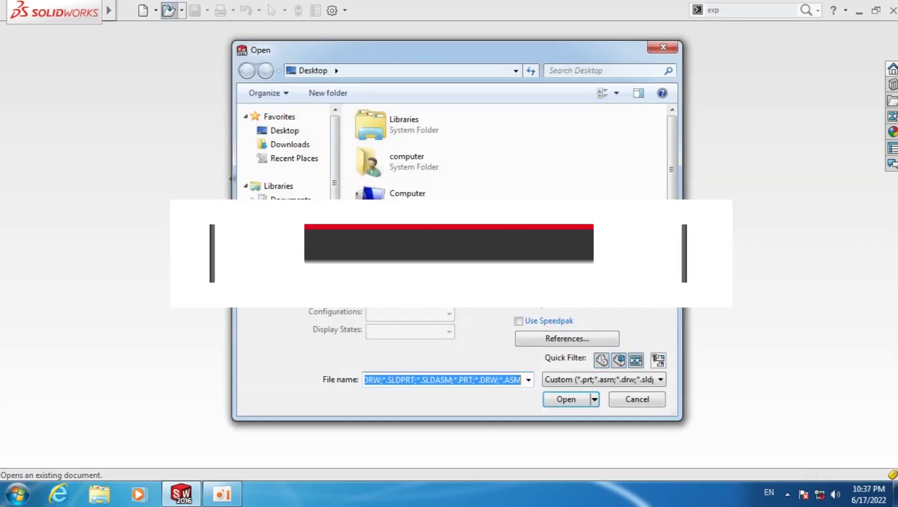
scroll(673, 163, "down", 3)
left_click(413, 234)
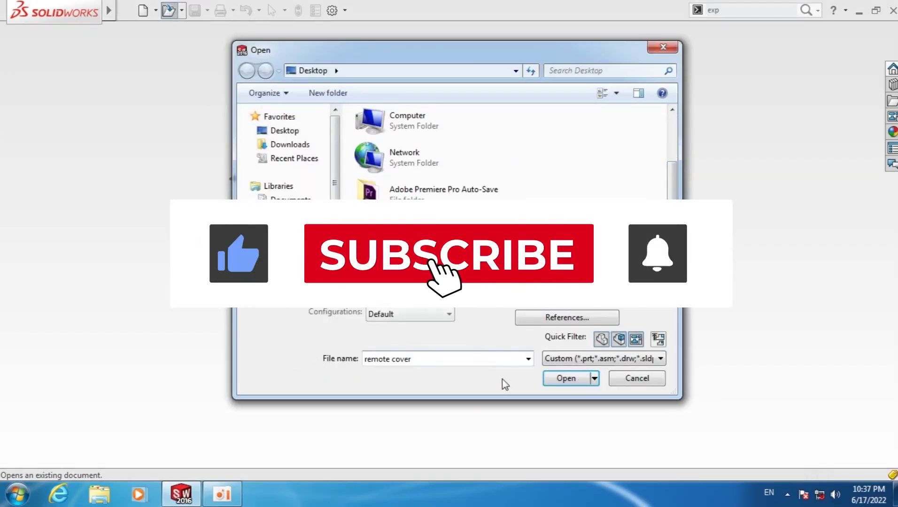
- Load the remote cover part and orbit it to inspect the shell and underside
left_click(565, 379)
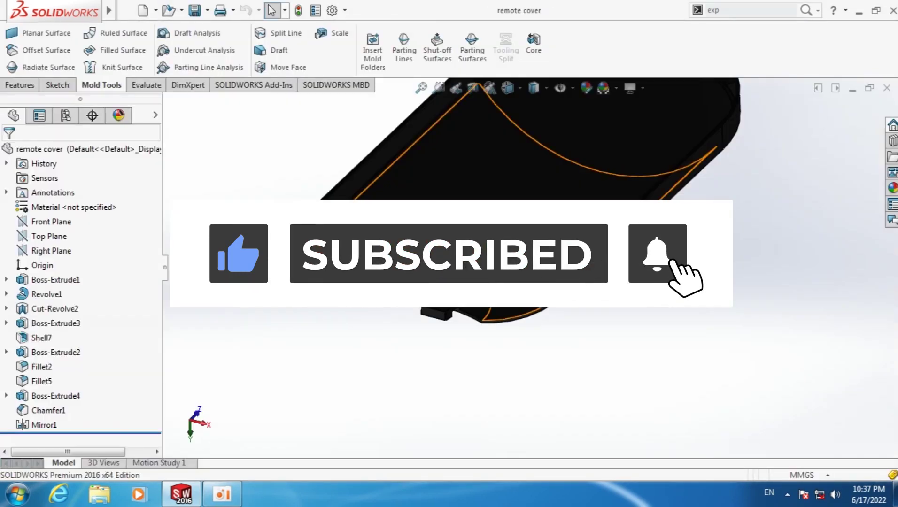
middle_click_drag(526, 329, 553, 314)
scroll(542, 309, "down", 5)
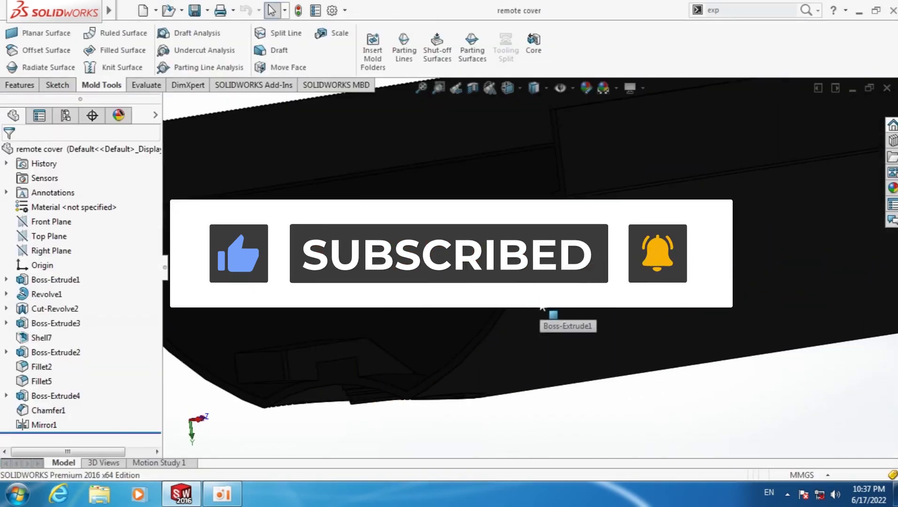
mouse_move(475, 347)
middle_mouse_down()
mouse_move(469, 294)
mouse_move(478, 297)
middle_mouse_up()
scroll(576, 183, "down", 2)
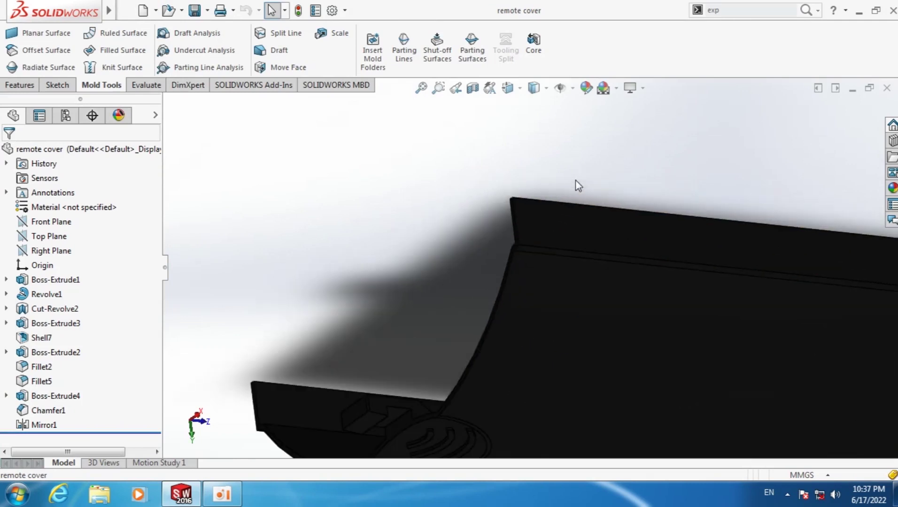
mouse_move(515, 250)
middle_mouse_down()
mouse_move(513, 307)
mouse_move(484, 270)
mouse_move(543, 294)
middle_mouse_up()
scroll(543, 293, "up", 3)
scroll(427, 206, "up", 2)
mouse_move(427, 206)
middle_mouse_down()
mouse_move(468, 209)
mouse_move(462, 150)
mouse_move(463, 179)
middle_mouse_up()
scroll(545, 241, "down", 3)
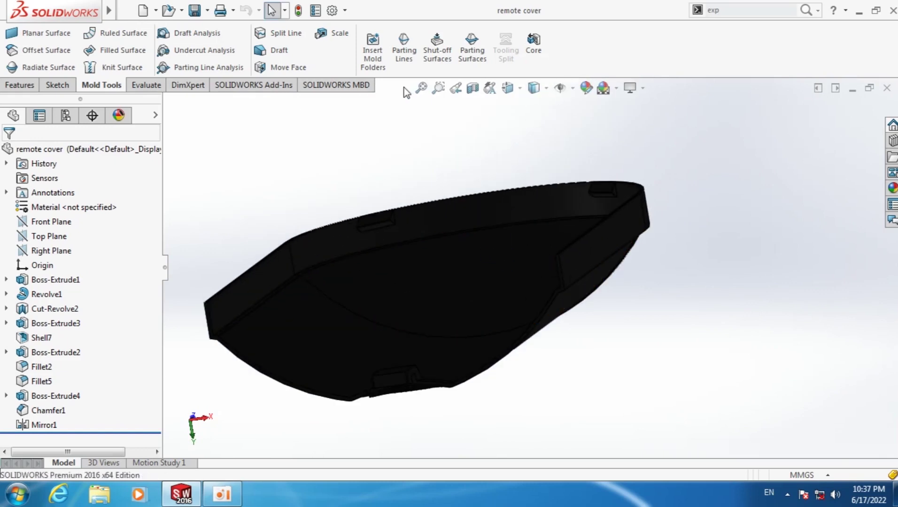
- Delete the black medium gloss plastic appearance so the cover shows plain grey
left_click(117, 120)
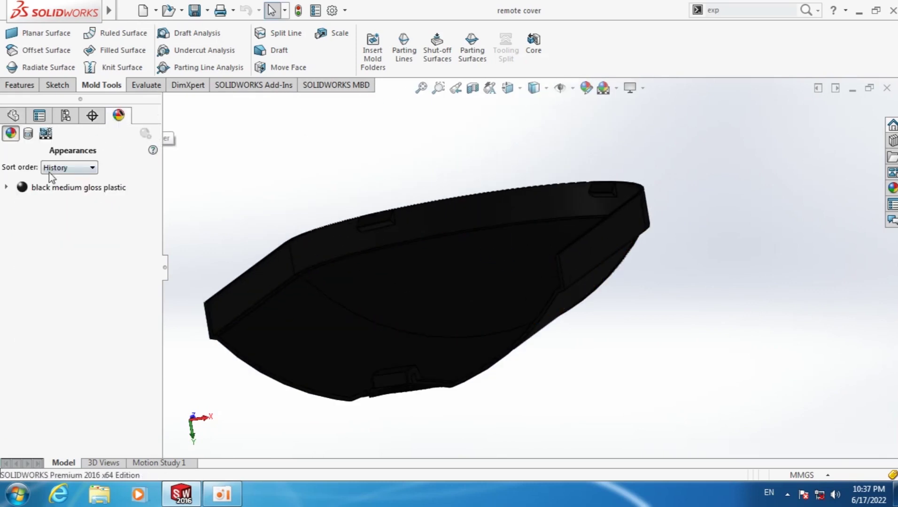
left_click(44, 188)
key("Delete")
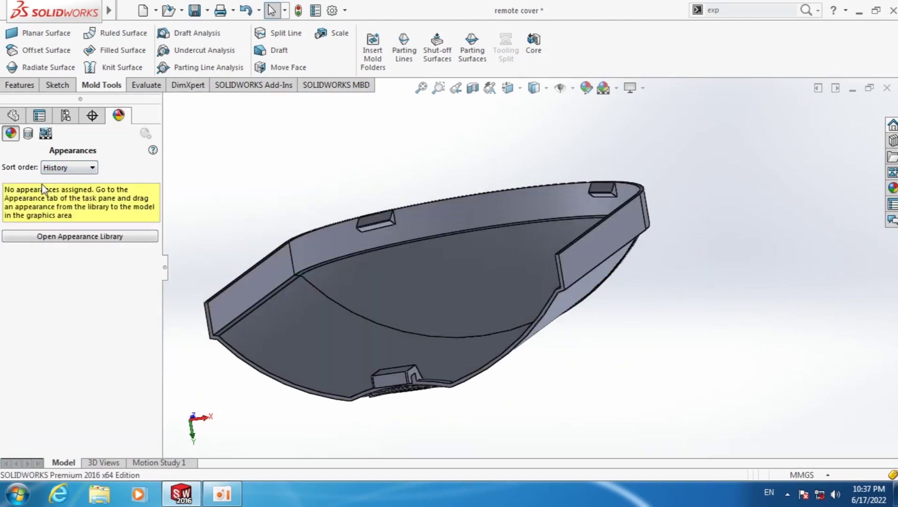
left_click(14, 115)
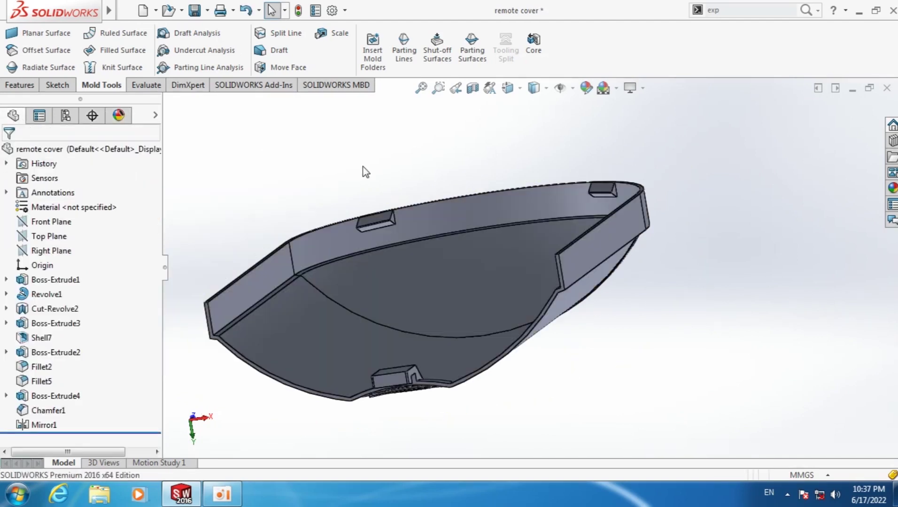
mouse_move(393, 215)
middle_mouse_down()
mouse_move(397, 146)
mouse_move(474, 136)
mouse_move(524, 99)
mouse_move(447, 141)
middle_mouse_up()
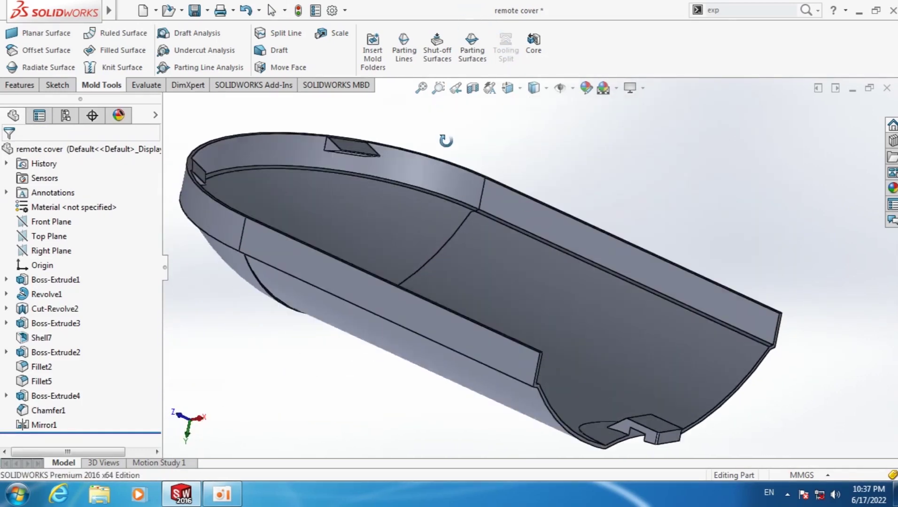
scroll(511, 329, "up", 5)
middle_click_drag(512, 329, 558, 144)
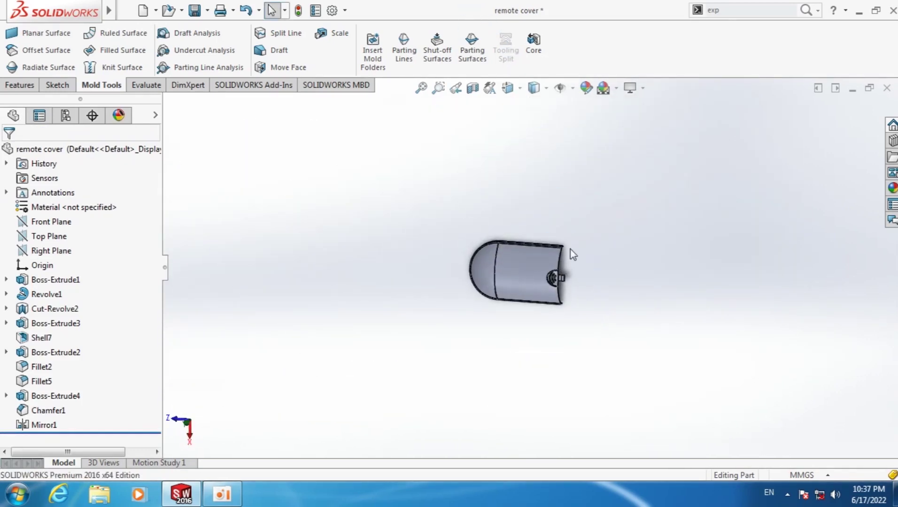
scroll(570, 263, "down", 3)
mouse_move(567, 276)
middle_mouse_down()
mouse_move(550, 320)
mouse_move(501, 198)
mouse_move(553, 208)
mouse_move(489, 285)
mouse_move(401, 180)
mouse_move(457, 166)
mouse_move(449, 187)
mouse_move(463, 215)
mouse_move(457, 270)
mouse_move(430, 331)
middle_mouse_up()
scroll(431, 331, "down", 3)
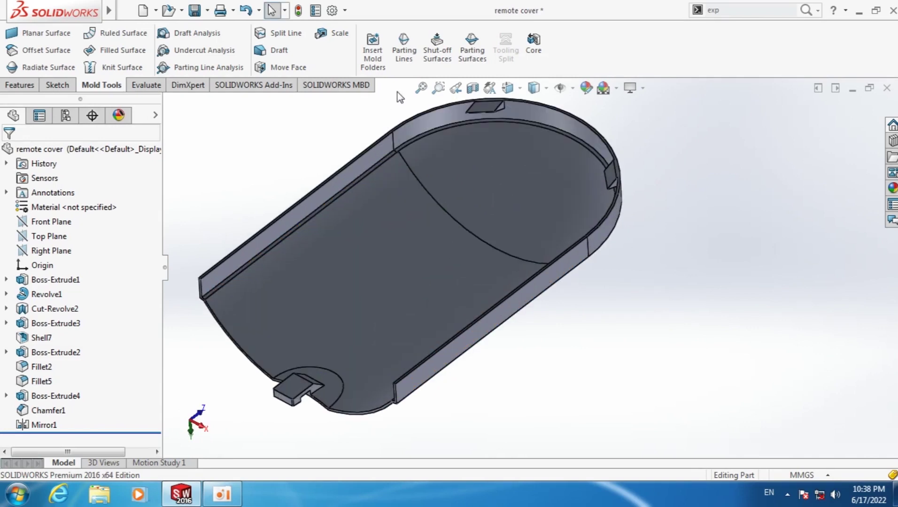
- Run a 3.00° Draft Analysis with the small tab face as pull direction
left_click(199, 35)
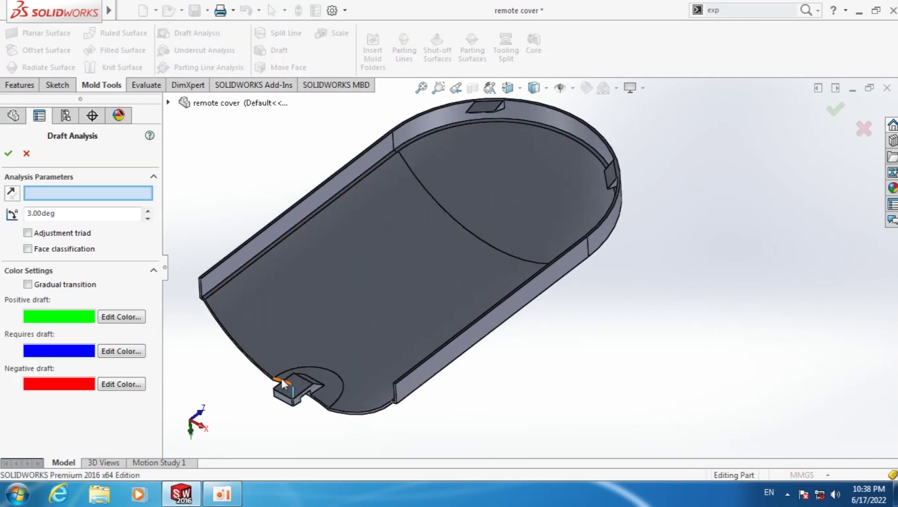
left_click(299, 392)
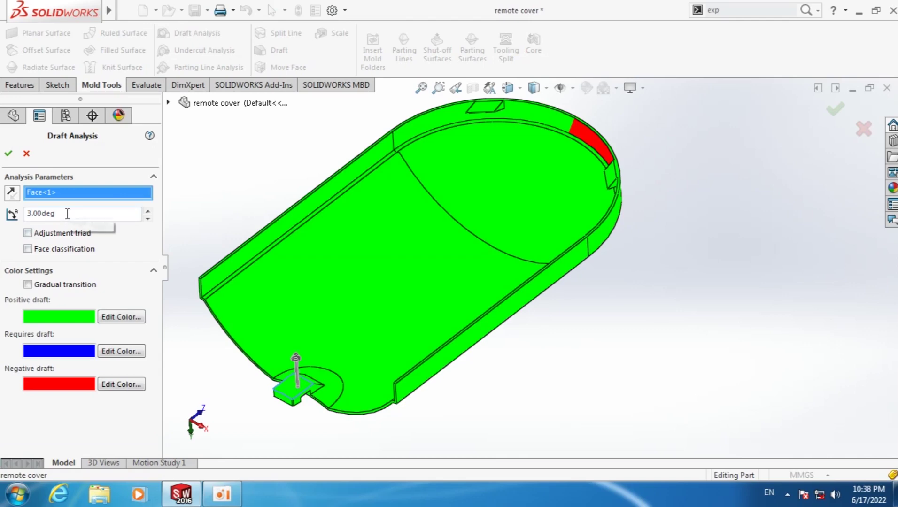
left_click(9, 155)
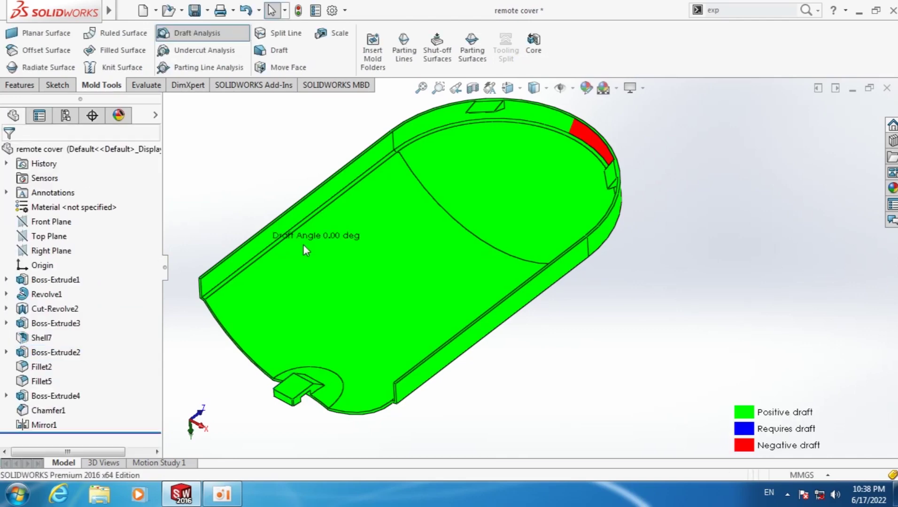
middle_click_drag(367, 249, 379, 277)
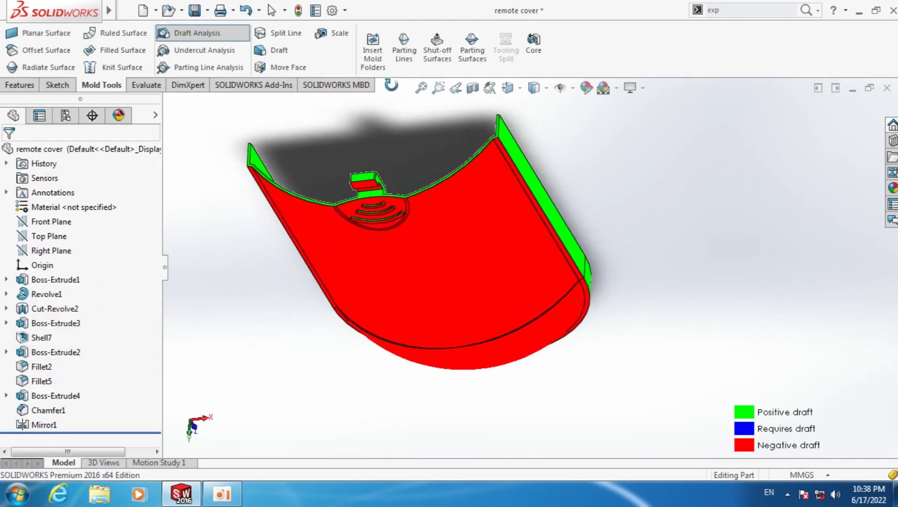
scroll(380, 277, "down", 3)
scroll(386, 298, "down", 2)
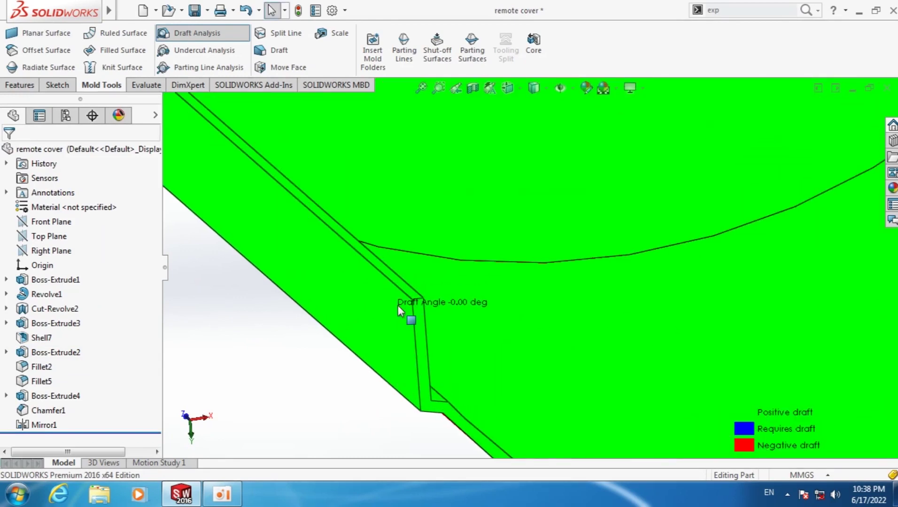
- In DraftXpert, draft four wall faces at 3° from neutral plane Face<1>
left_click(278, 50)
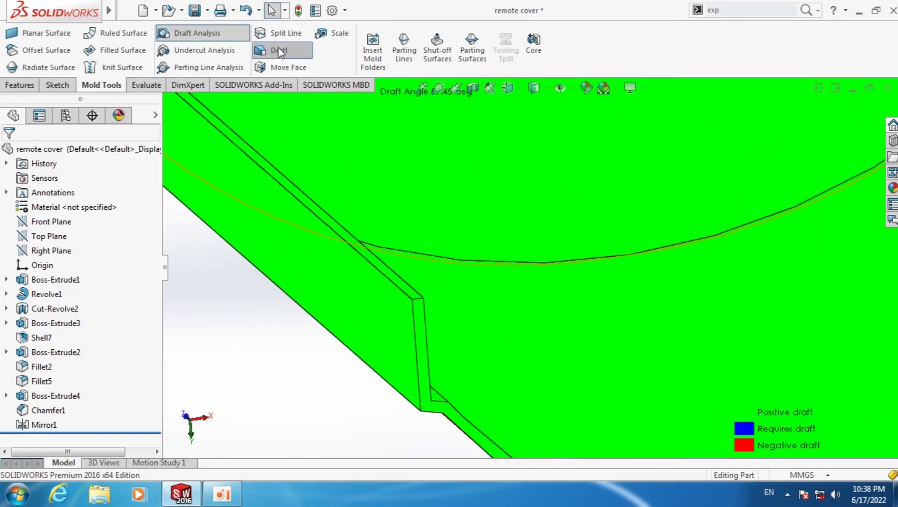
left_click(396, 282)
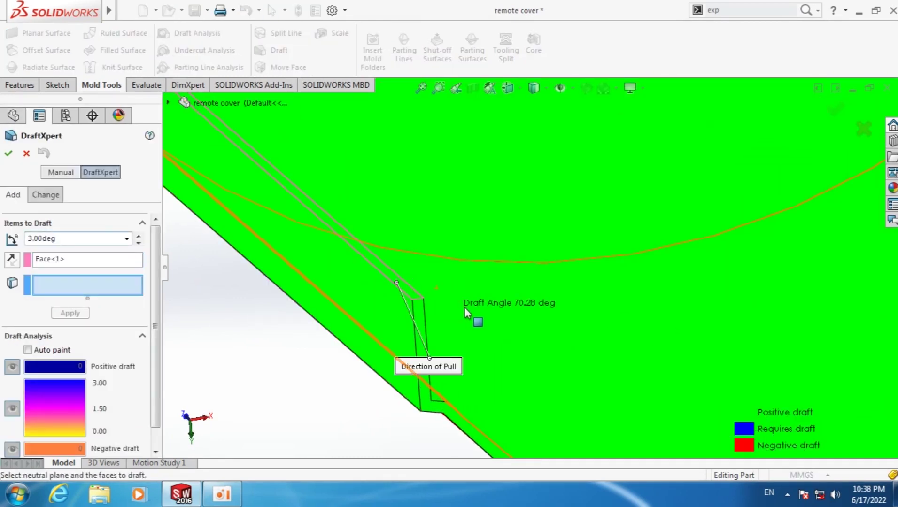
mouse_move(292, 354)
middle_mouse_down()
mouse_move(275, 345)
mouse_move(271, 327)
mouse_move(258, 337)
middle_mouse_up()
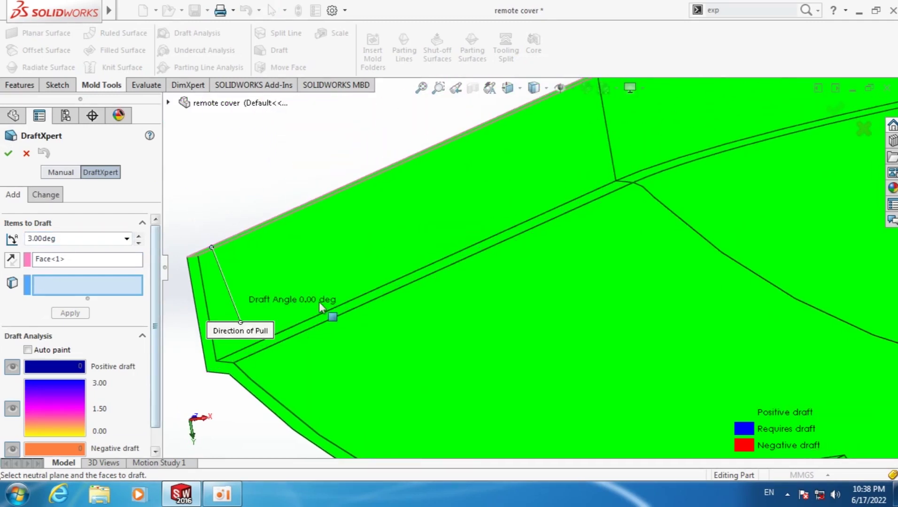
left_click(315, 263)
middle_click_drag(322, 263, 619, 173)
left_click(662, 235)
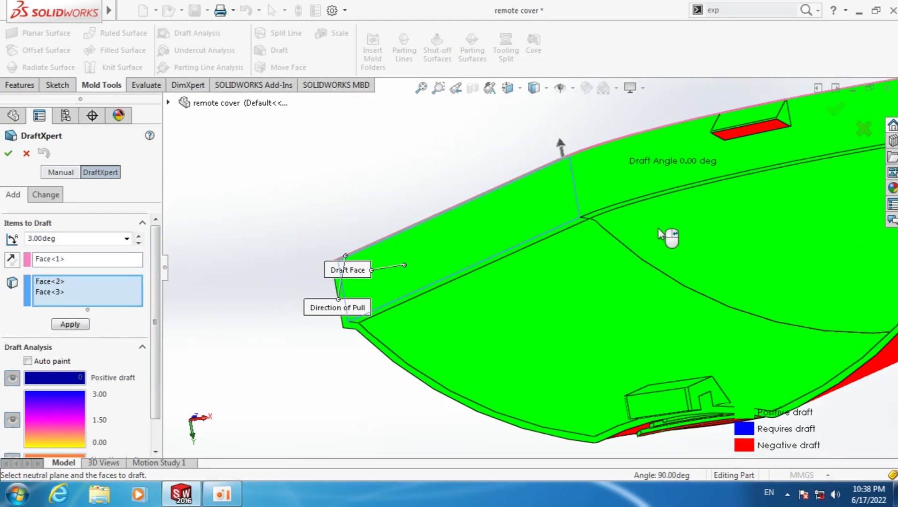
scroll(663, 263, "up", 3)
mouse_move(664, 272)
middle_mouse_down()
mouse_move(706, 281)
mouse_move(733, 267)
middle_mouse_up()
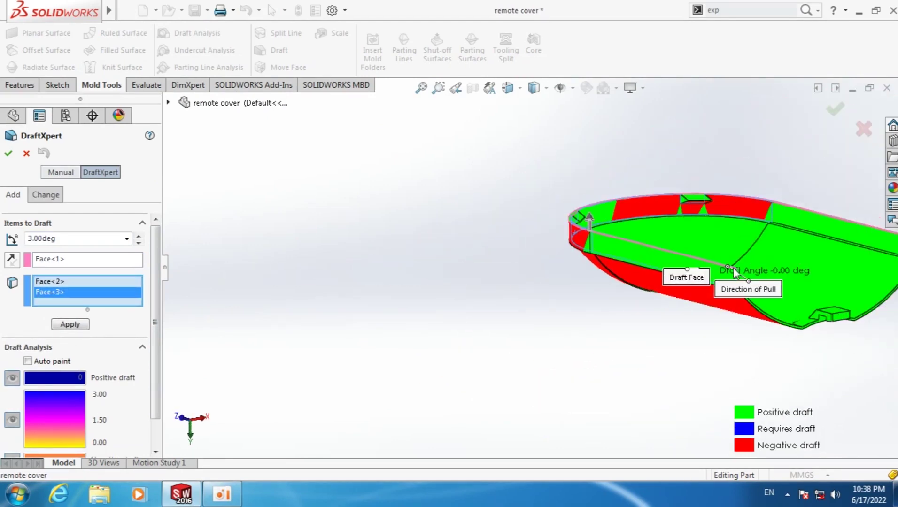
left_click(829, 230)
scroll(726, 270, "up", 3)
scroll(540, 260, "down", 4)
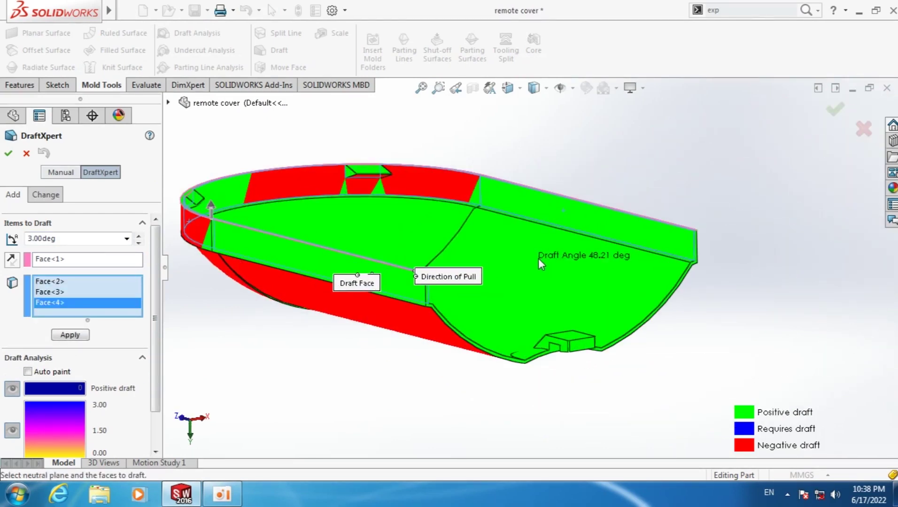
left_click(70, 335)
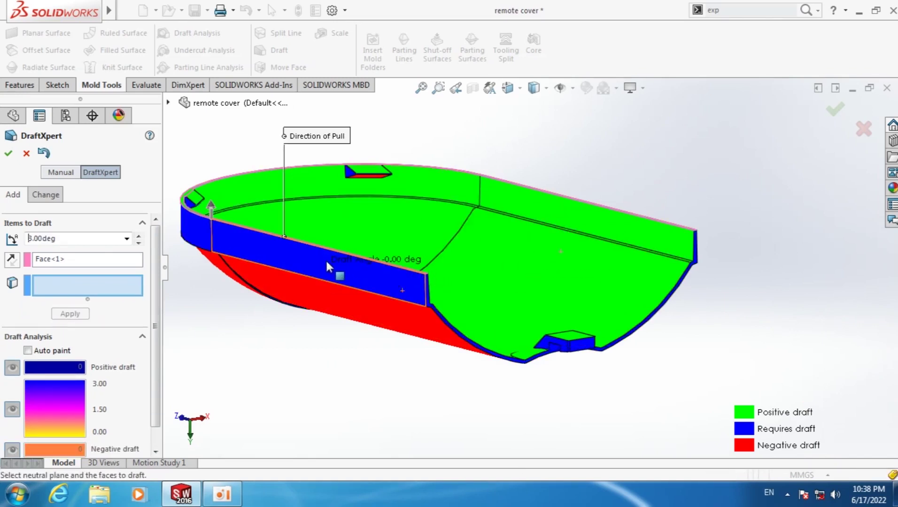
- Reselect the side wall faces and reapply the 3° draft with pull direction reversed
left_click(317, 257)
left_click(200, 224)
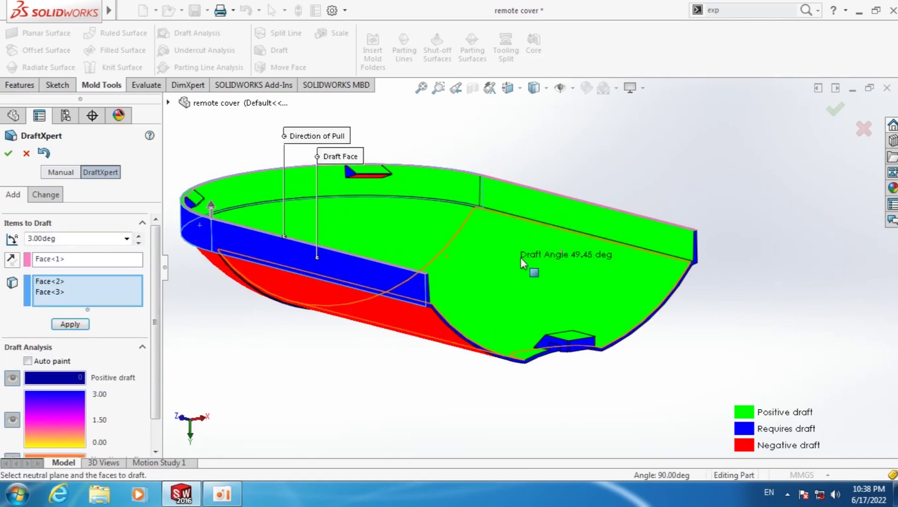
mouse_move(521, 257)
middle_mouse_down()
mouse_move(485, 249)
mouse_move(451, 329)
middle_mouse_up()
left_click(485, 249)
left_click(14, 260)
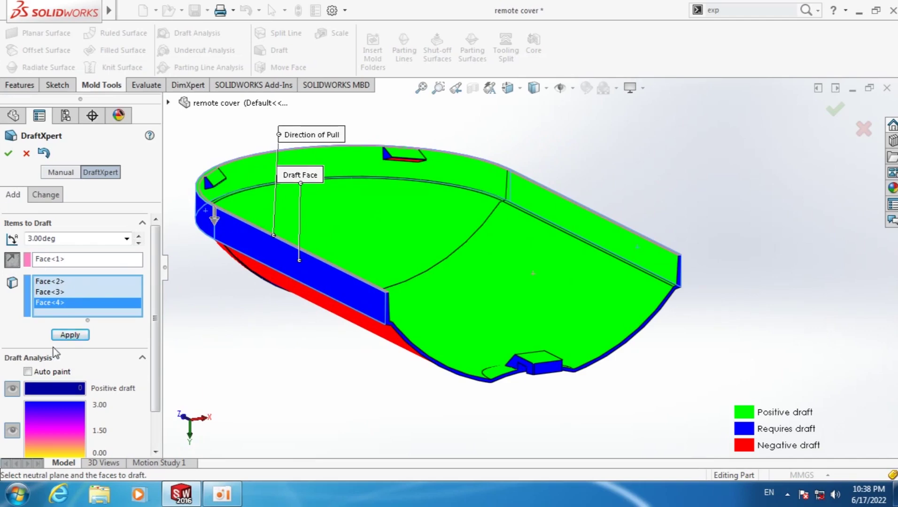
left_click(69, 334)
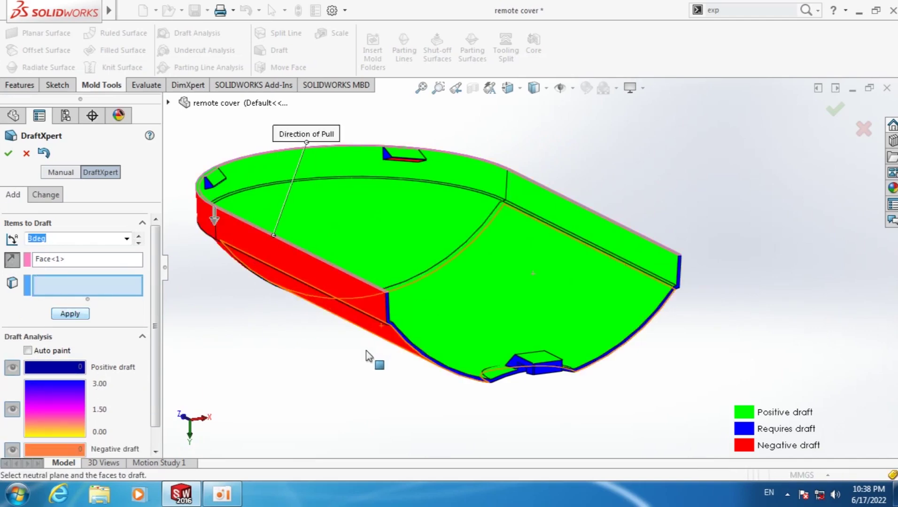
mouse_move(366, 356)
middle_mouse_down()
mouse_move(373, 175)
mouse_move(385, 327)
middle_mouse_up()
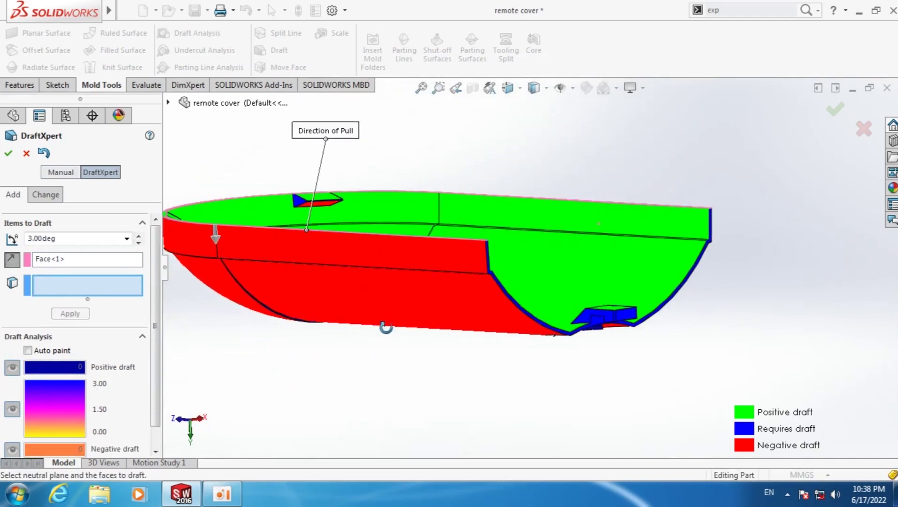
- Clear the previously chosen neutral plane face in DraftXpert
right_click(94, 262)
left_click(97, 282)
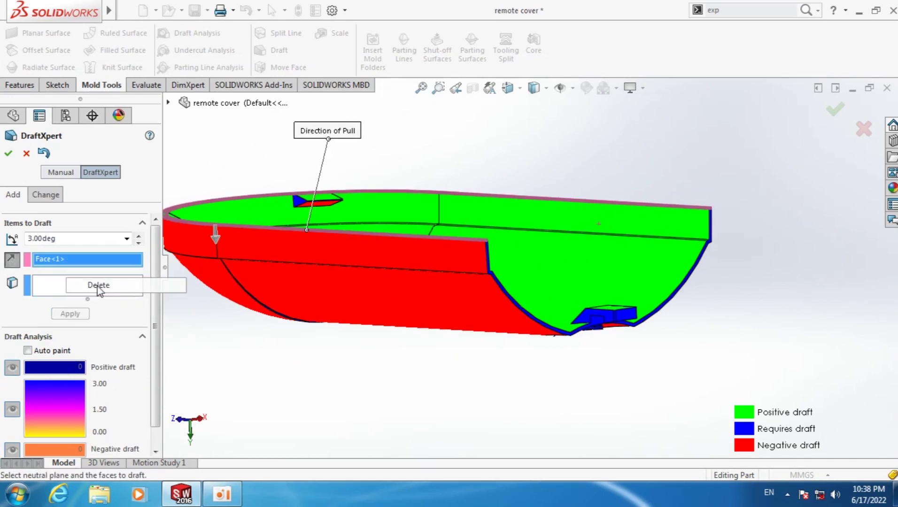
middle_click_drag(606, 335, 568, 359)
scroll(568, 360, "down", 3)
scroll(517, 357, "down", 2)
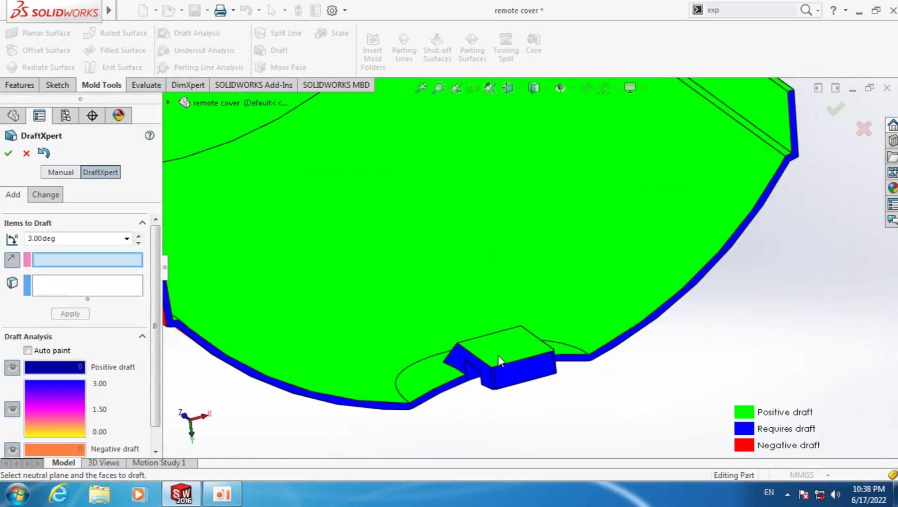
- Draft three tab side faces at 3° using the tab's top face as neutral plane
left_click(498, 356)
left_click(485, 373)
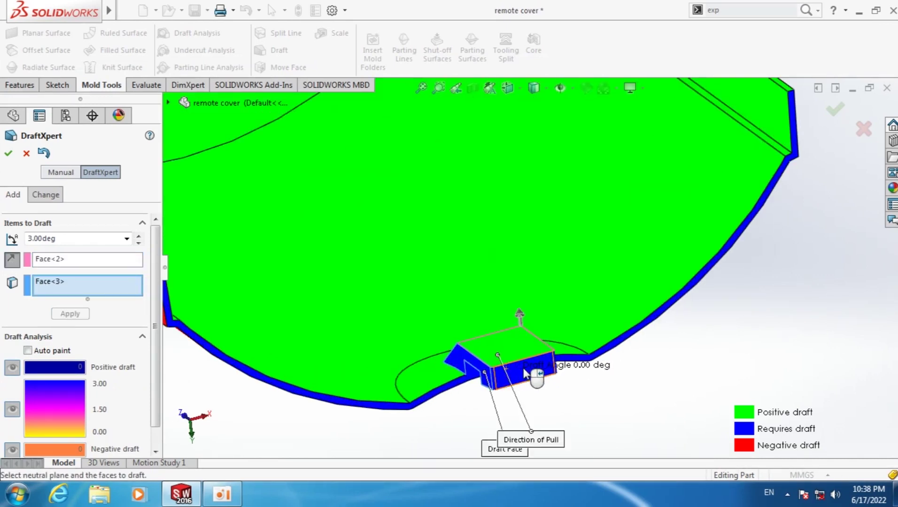
left_click(538, 372)
mouse_move(567, 393)
middle_mouse_down()
mouse_move(531, 391)
mouse_move(554, 359)
middle_mouse_up()
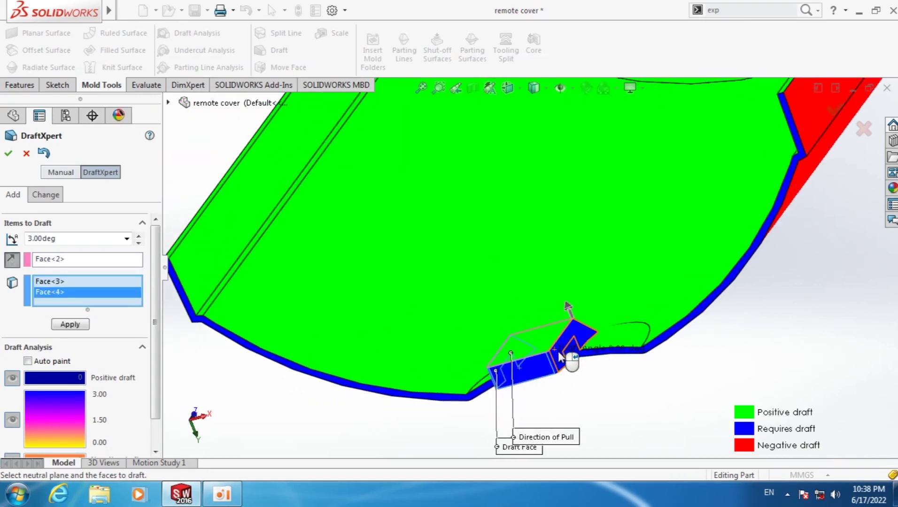
left_click(559, 353)
left_click(70, 335)
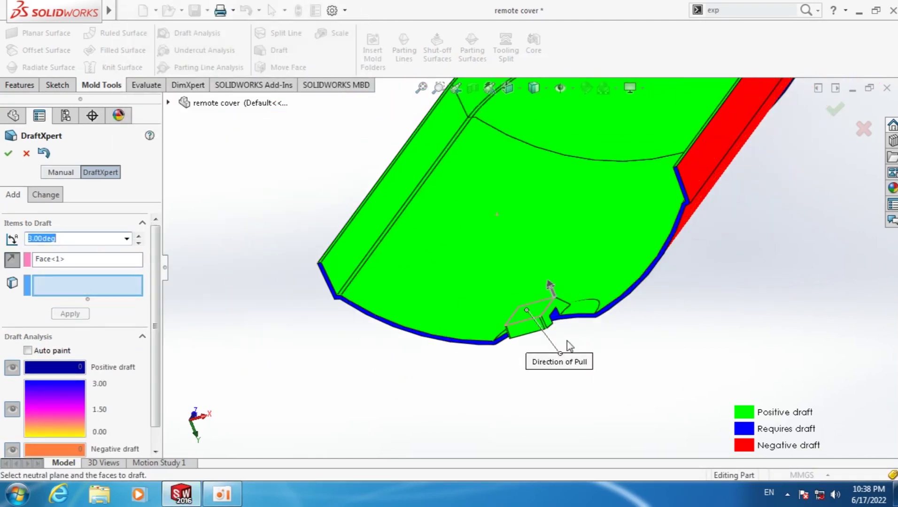
mouse_move(569, 346)
middle_mouse_down()
mouse_move(507, 301)
mouse_move(487, 301)
mouse_move(569, 304)
mouse_move(525, 295)
middle_mouse_up()
scroll(569, 304, "down", 3)
scroll(538, 310, "down", 3)
- Use the tab's inner flat face as neutral plane and draft both blue tab walls at 3°
right_click(80, 261)
left_click(112, 292)
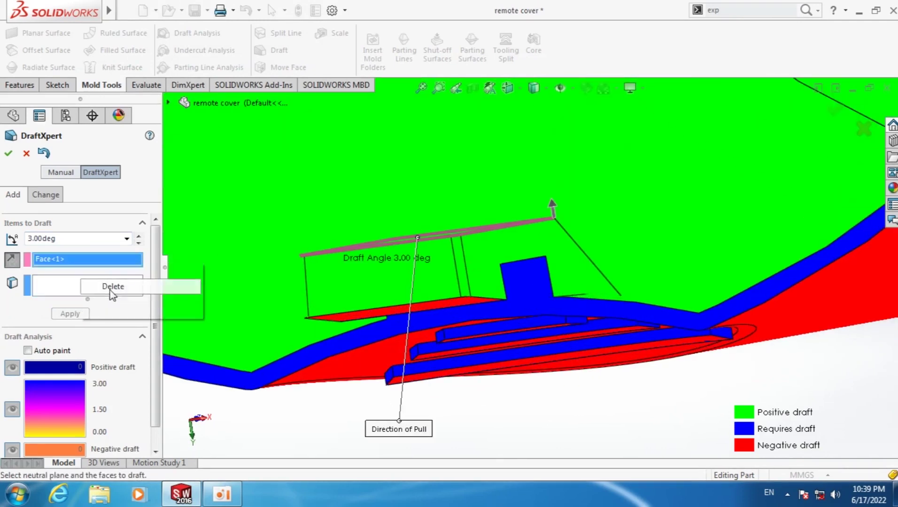
middle_click_drag(507, 266, 503, 251)
left_click(502, 249)
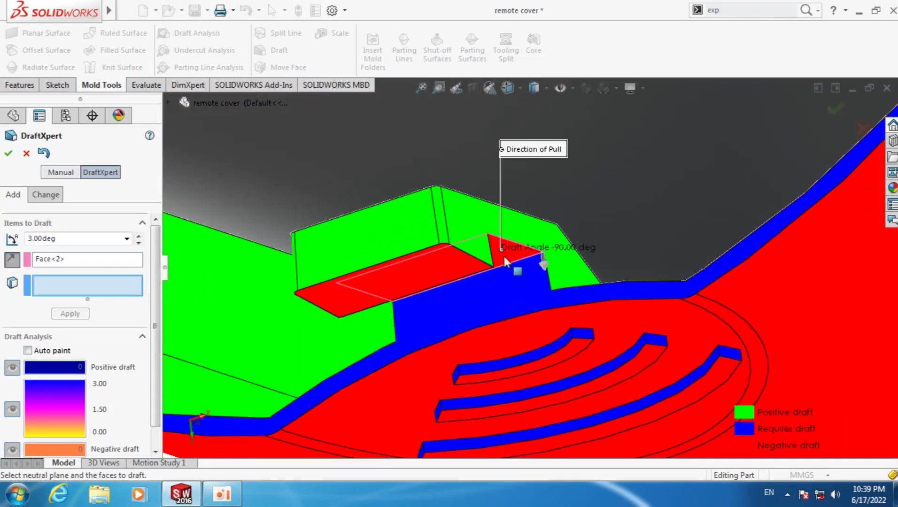
left_click(519, 277)
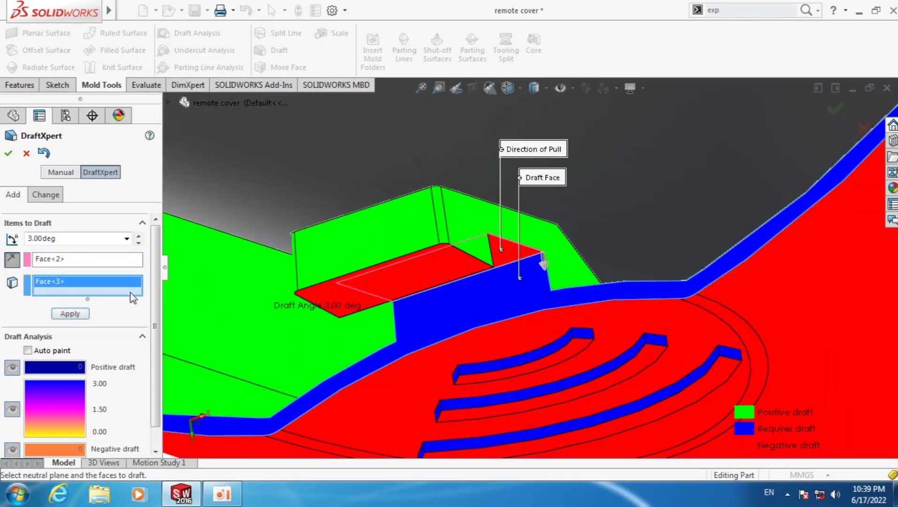
middle_click_drag(482, 300, 397, 292)
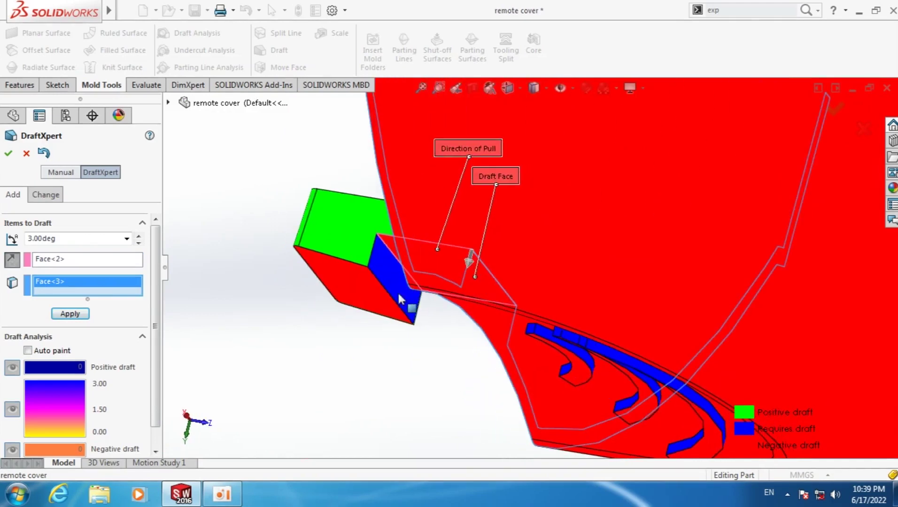
left_click(385, 283)
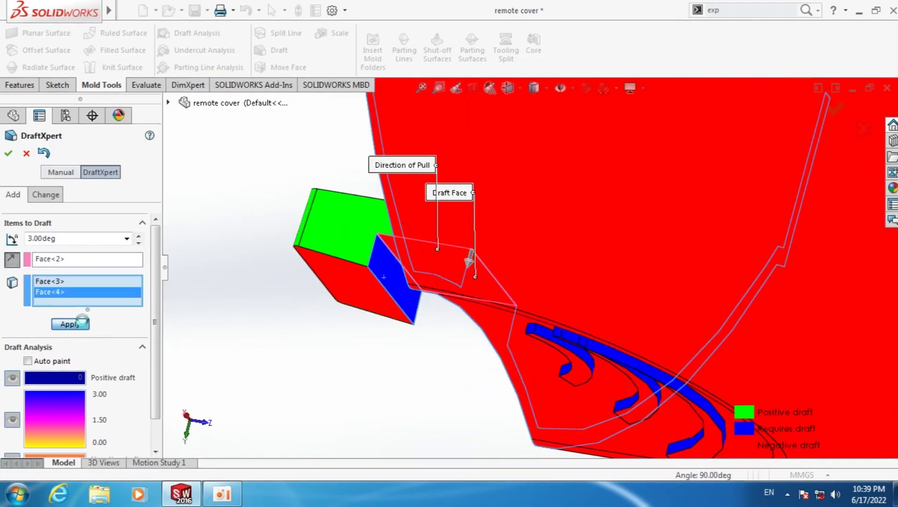
left_click(376, 315)
- Select the visible side and end faces of the three curved ribs for draft
mouse_move(381, 314)
middle_mouse_down()
mouse_move(480, 376)
mouse_move(525, 315)
mouse_move(479, 371)
mouse_move(437, 363)
mouse_move(460, 280)
mouse_move(464, 306)
middle_mouse_up()
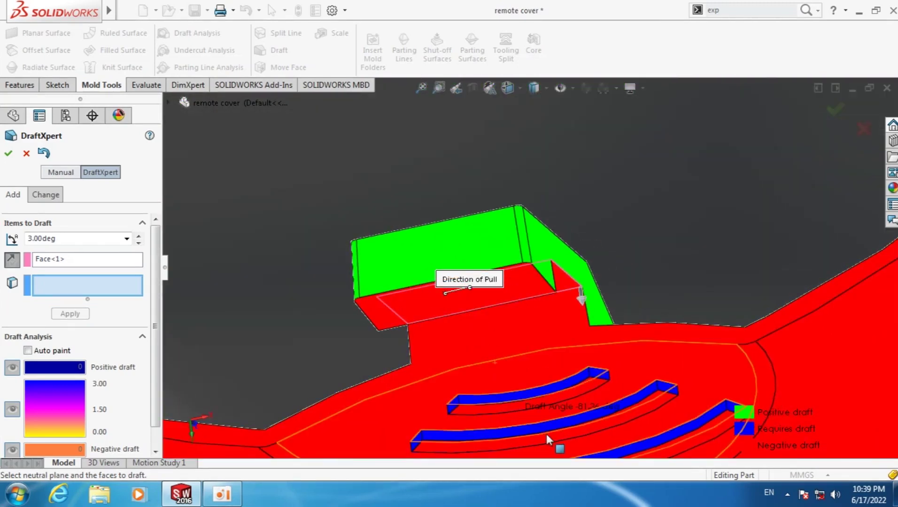
left_click(566, 385)
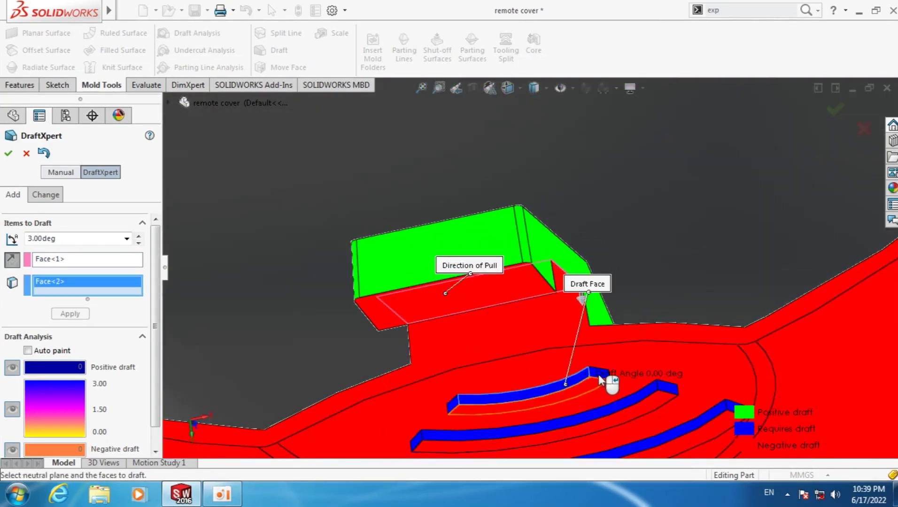
left_click(600, 380)
left_click(452, 405)
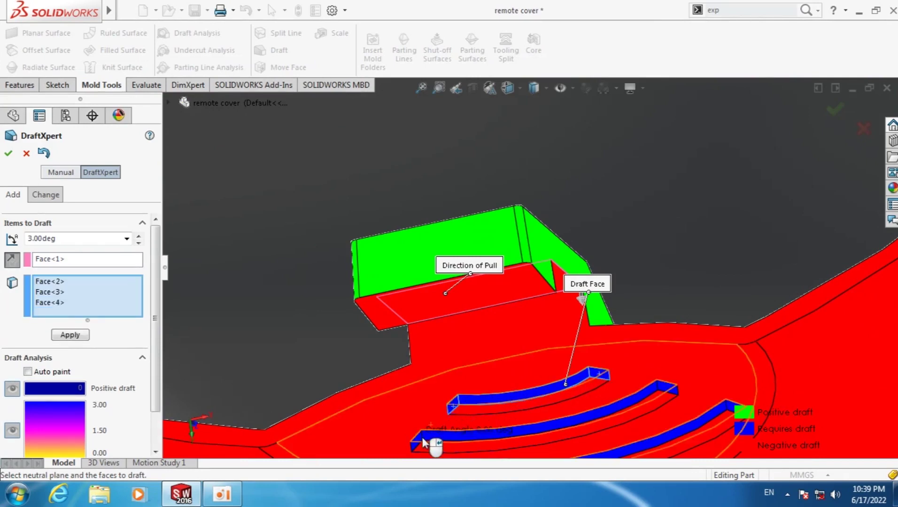
left_click(414, 440)
left_click(448, 437)
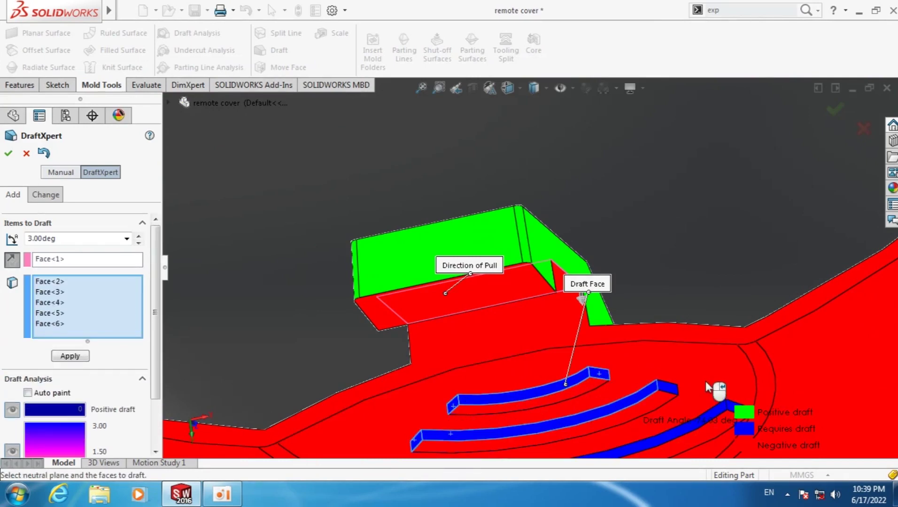
left_click(664, 387)
scroll(690, 401, "up", 2)
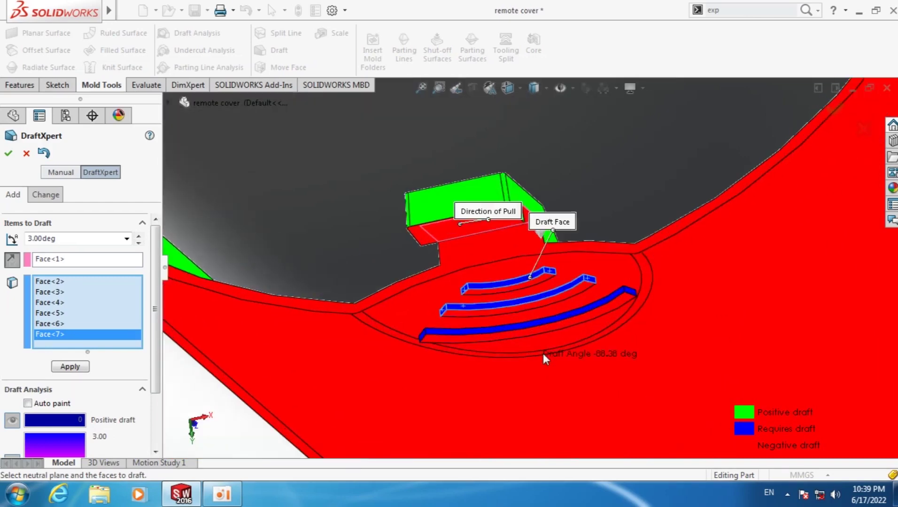
scroll(543, 352, "down", 5)
left_click(697, 235)
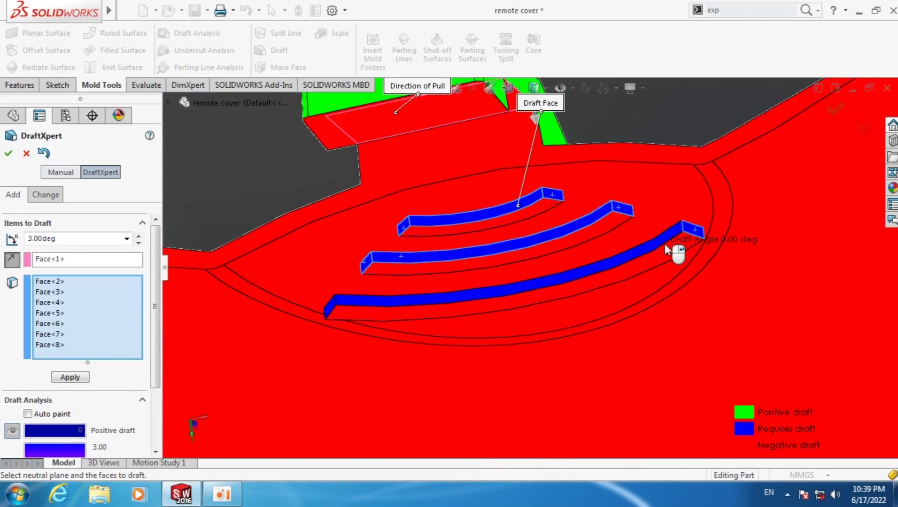
left_click(662, 246)
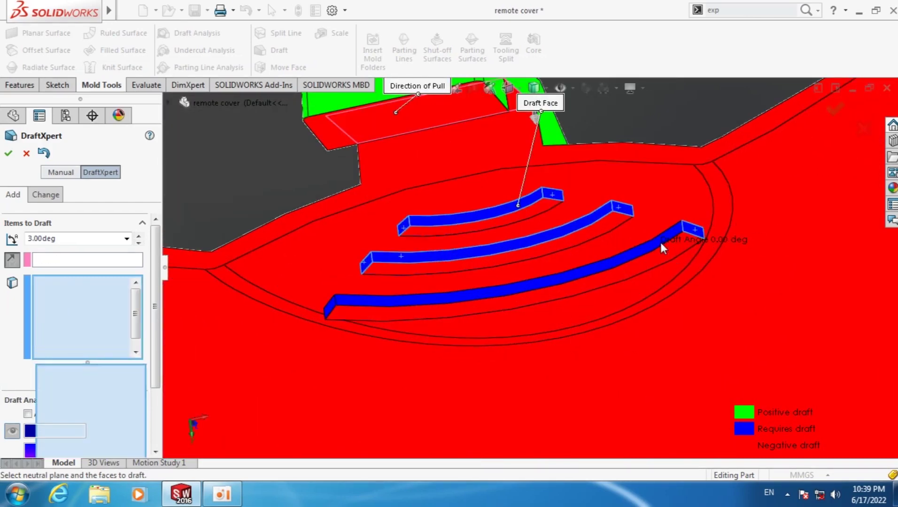
left_click(327, 315)
- Add the ribs' far-side faces, completing Face<2>–Face<13> for 3° draft
scroll(478, 320, "up", 3)
middle_click_drag(546, 327, 565, 100)
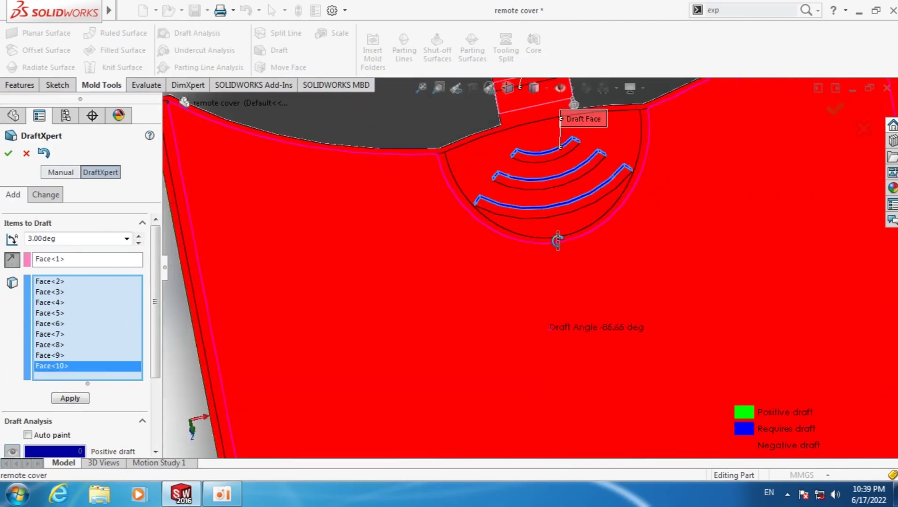
scroll(520, 117, "down", 2)
scroll(551, 220, "down", 2)
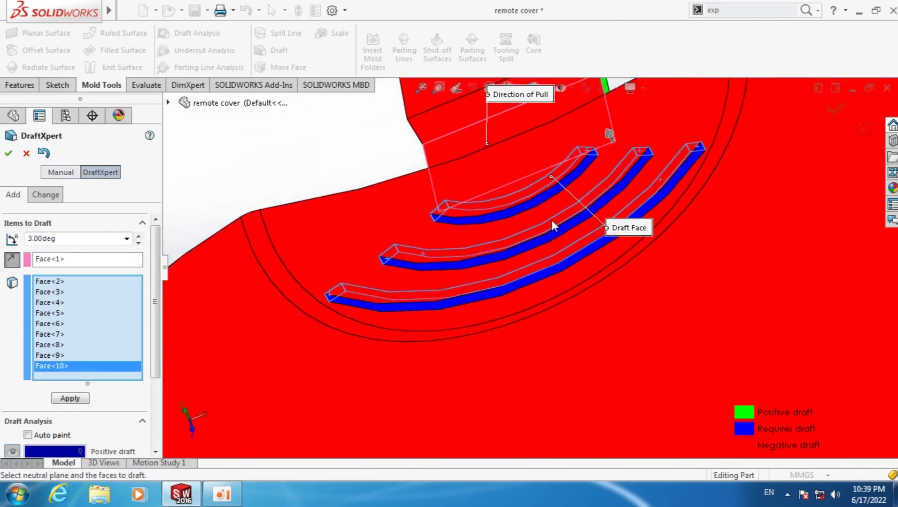
scroll(550, 223, "down", 2)
left_click(514, 205)
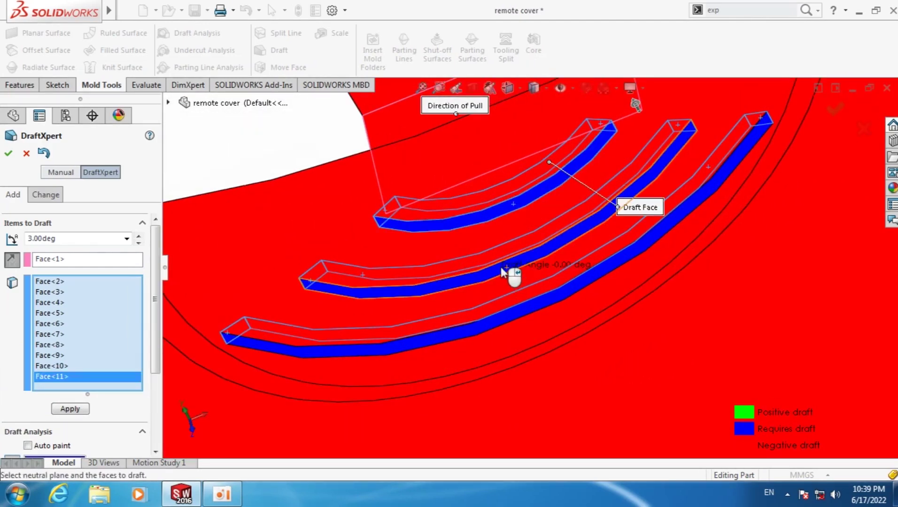
left_click(506, 330)
scroll(498, 326, "up", 2)
scroll(494, 323, "up", 3)
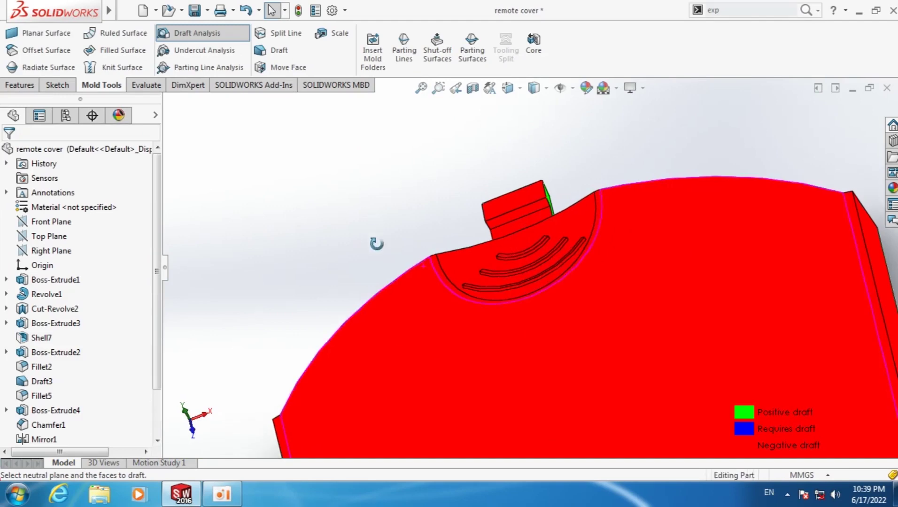
- Orbit and zoom along the rim to inspect the Boss-Extrude4 lug's negative and requires-draft colours
middle_click_drag(431, 241, 358, 503)
mouse_move(400, 368)
middle_mouse_down()
mouse_move(349, 348)
mouse_move(467, 373)
middle_mouse_up()
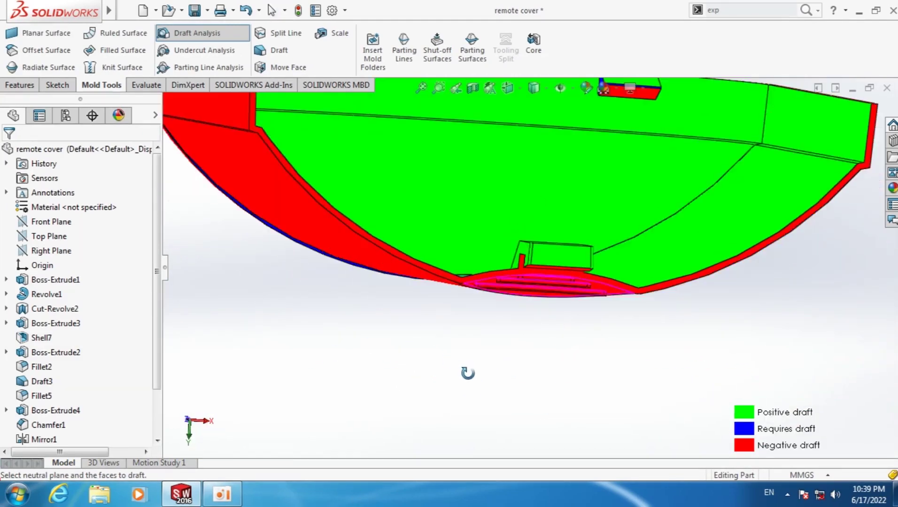
scroll(466, 373, "up", 5)
scroll(456, 183, "down", 5)
scroll(480, 144, "down", 3)
scroll(490, 169, "up", 5)
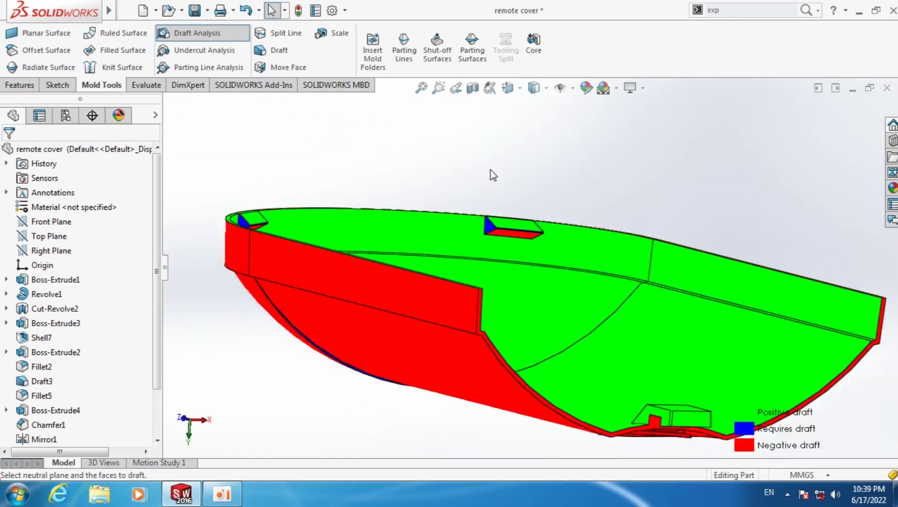
scroll(490, 170, "down", 4)
middle_click_drag(490, 169, 459, 234)
scroll(459, 234, "down", 3)
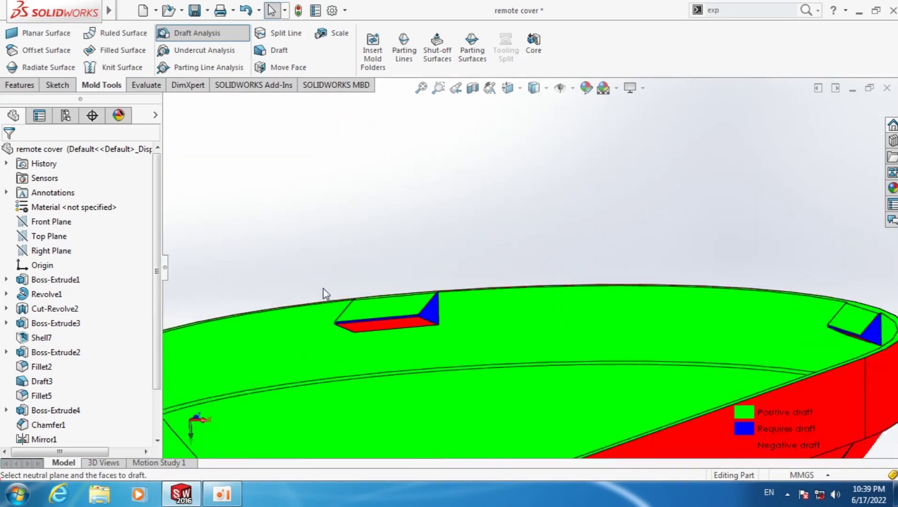
scroll(456, 321, "down", 2)
scroll(456, 319, "down", 2)
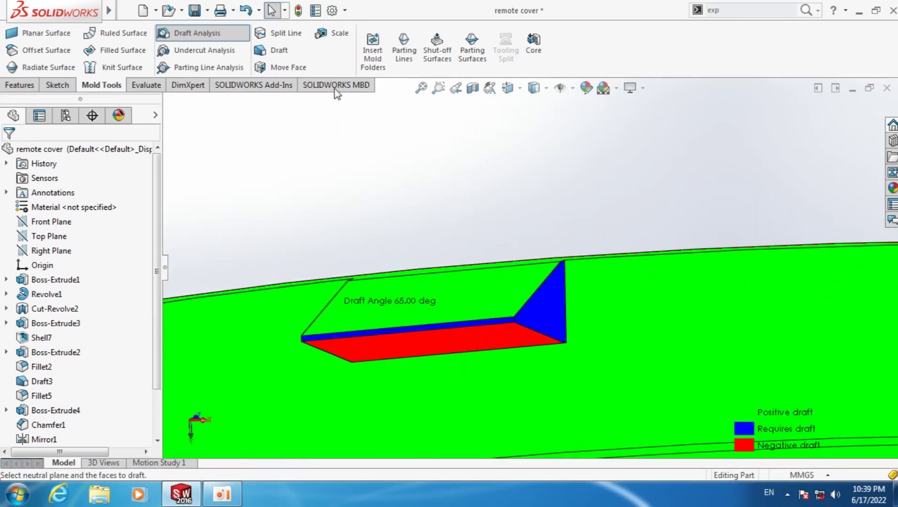
scroll(407, 324, "down", 2)
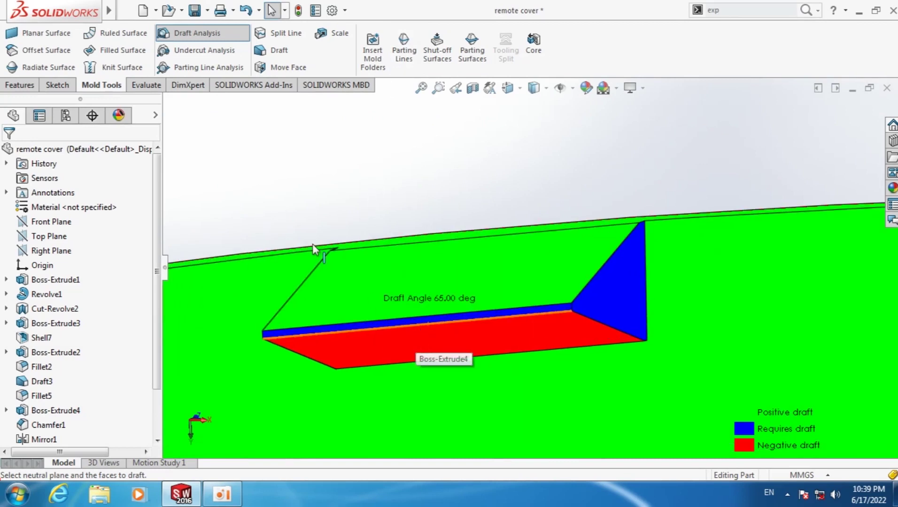
- Start a new DraftXpert setup on the wedge tab and pick its blue triangular face
left_click(285, 58)
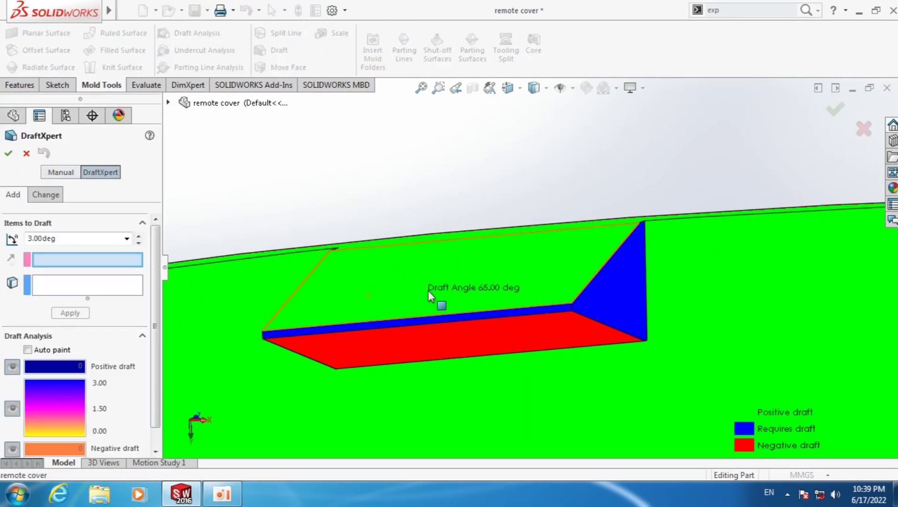
left_click(428, 291)
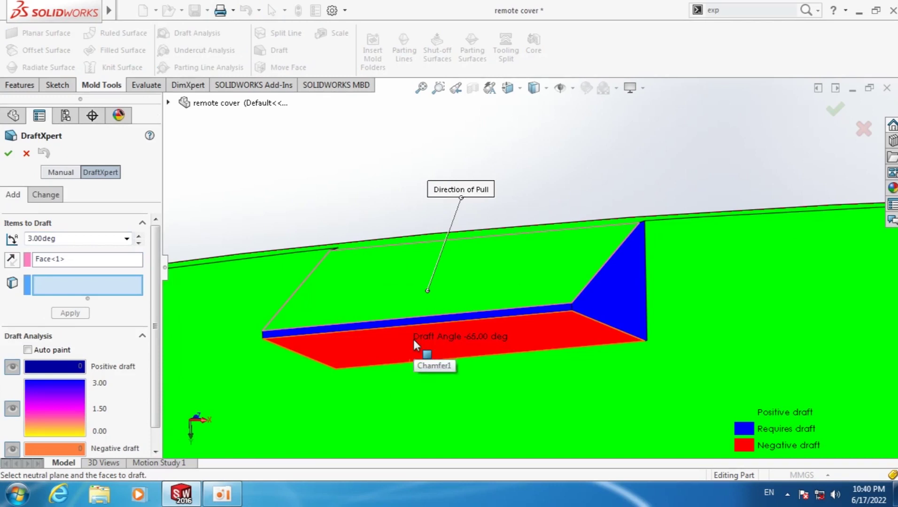
middle_click_drag(413, 340, 458, 339)
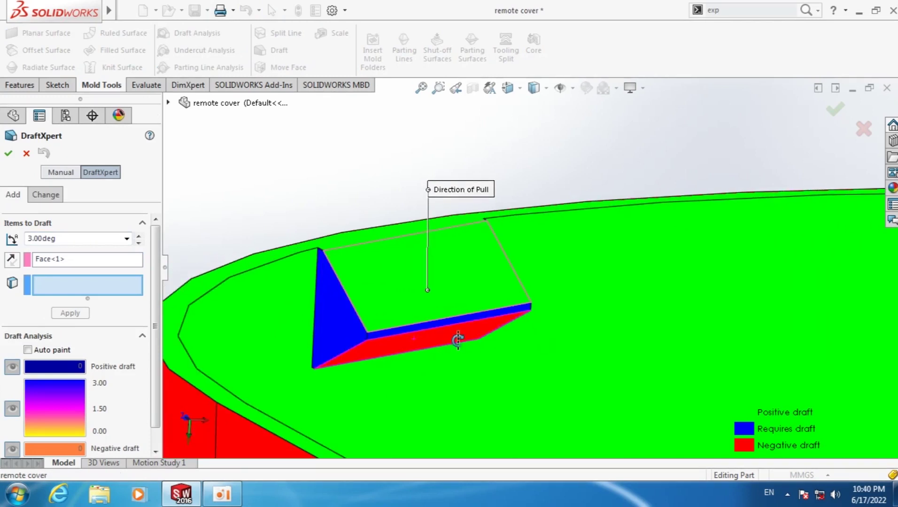
left_click(326, 330)
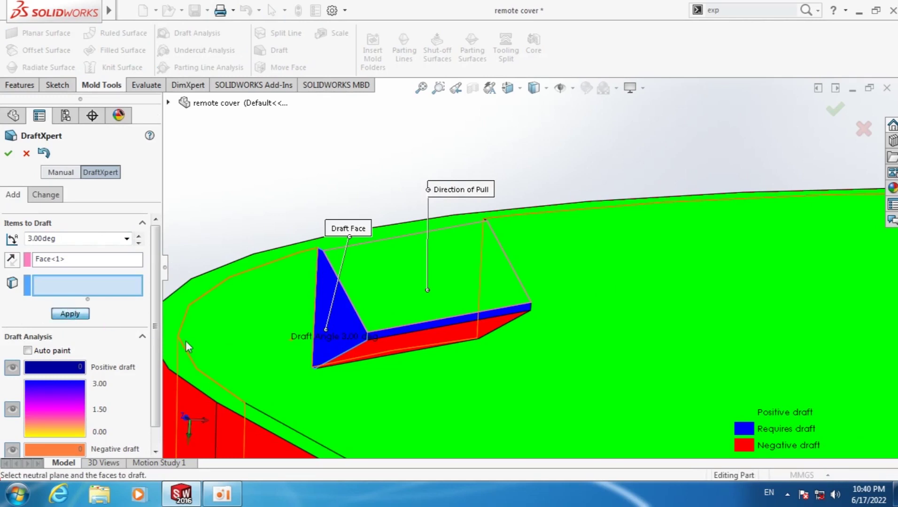
scroll(461, 401, "down", 3)
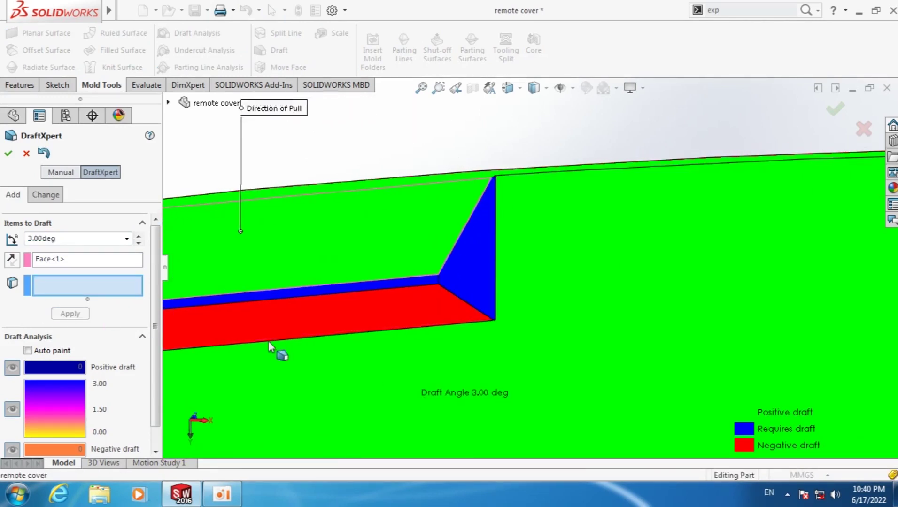
scroll(292, 274, "up", 2)
- Replace the neutral face and draft the two pocket side walls at 3°
right_click(86, 262)
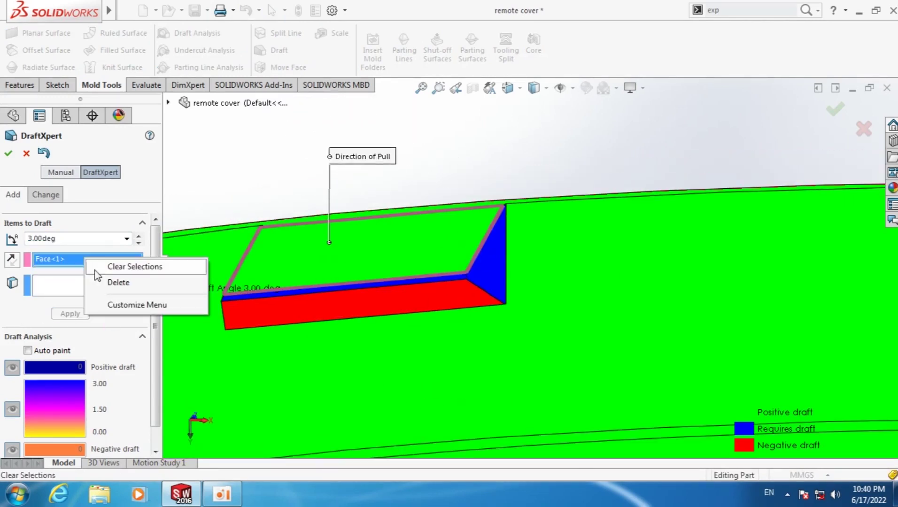
left_click(144, 285)
left_click(400, 299)
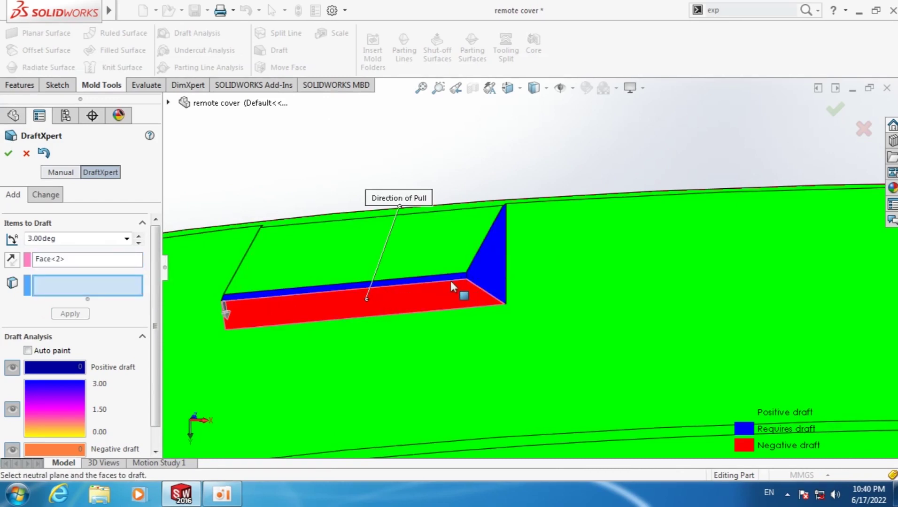
left_click(447, 275)
left_click(340, 304)
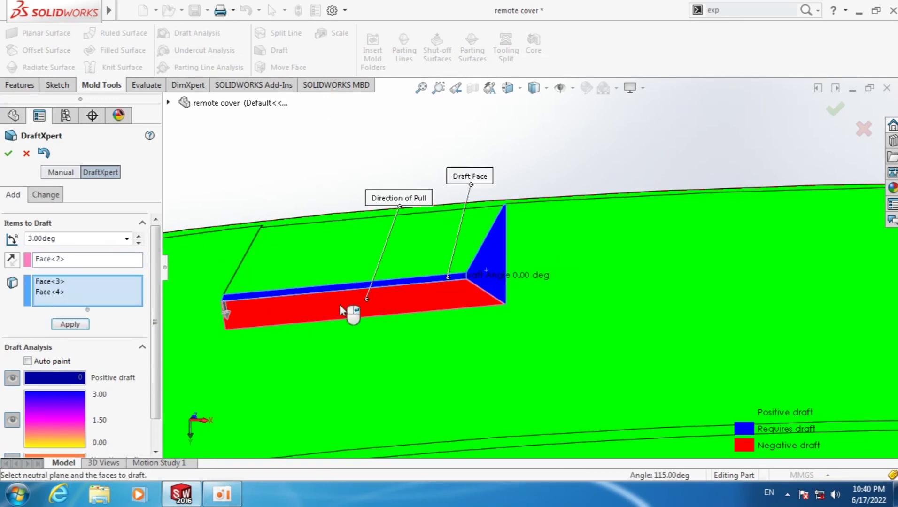
left_click(80, 324)
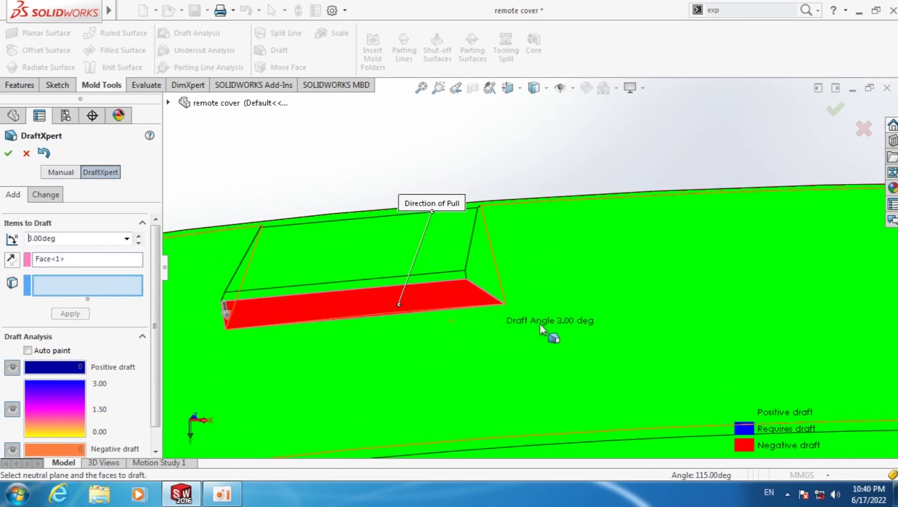
scroll(588, 323, "up", 3)
scroll(588, 323, "up", 3)
middle_click_drag(700, 327, 573, 293)
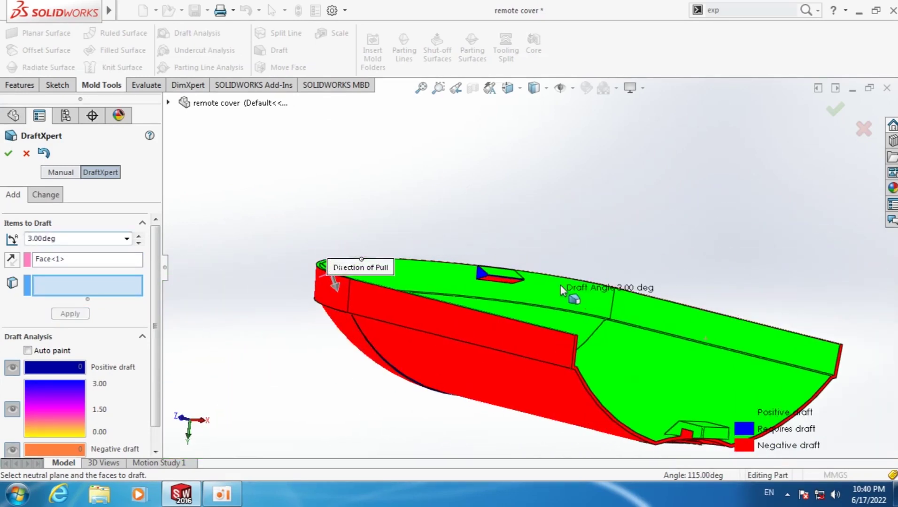
- View the second pocket from above and add its blue triangular wall as a draft face
scroll(515, 282, "down", 5)
middle_click_drag(515, 278, 499, 244)
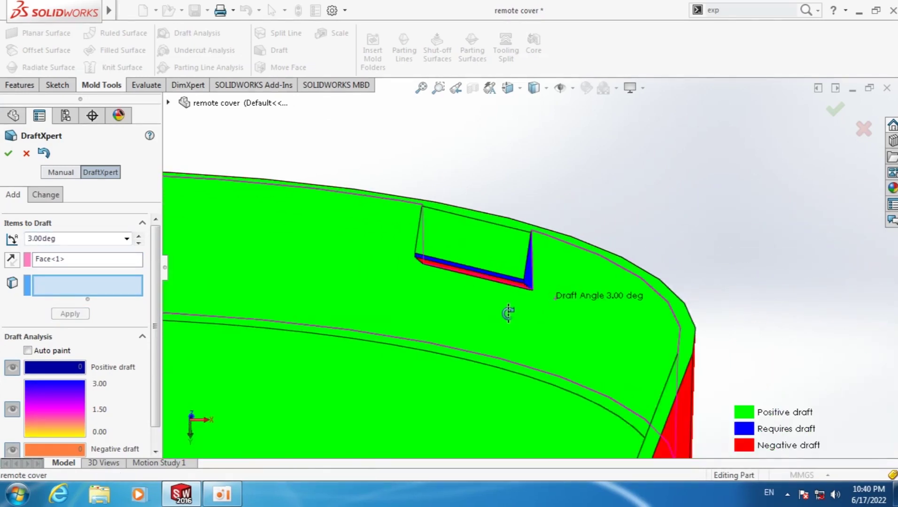
scroll(478, 251, "down", 3)
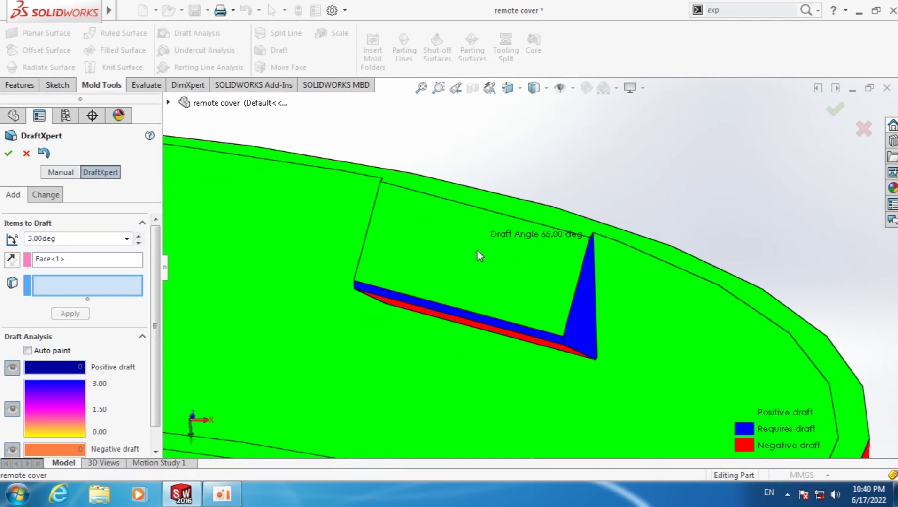
right_click(50, 266)
key("Escape")
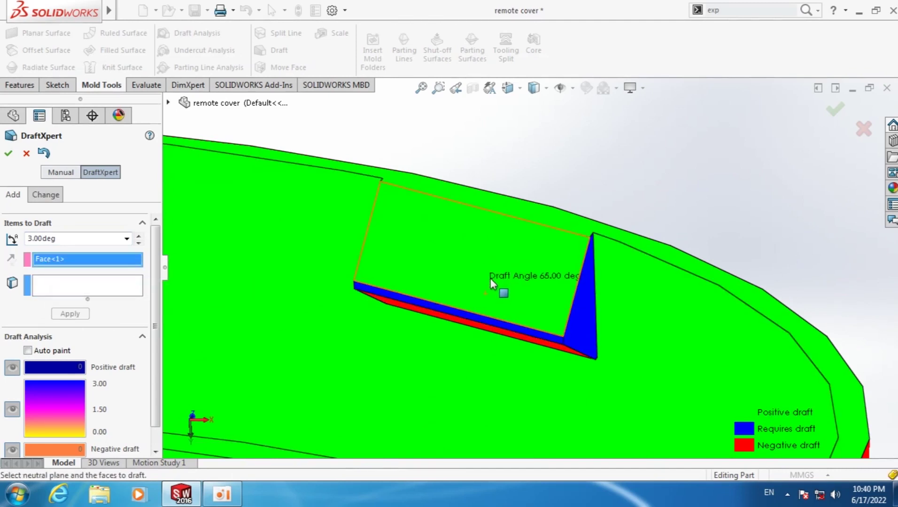
left_click(595, 320)
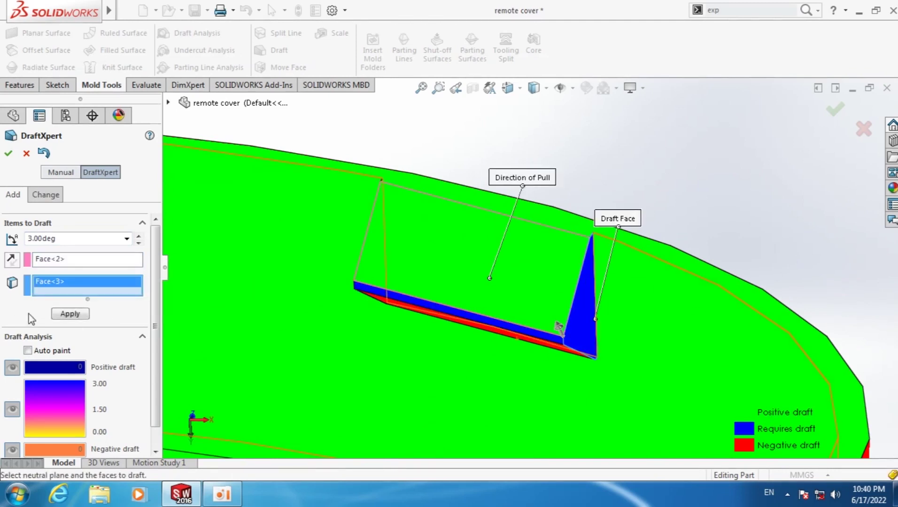
key("Return")
middle_click_drag(531, 345, 558, 327)
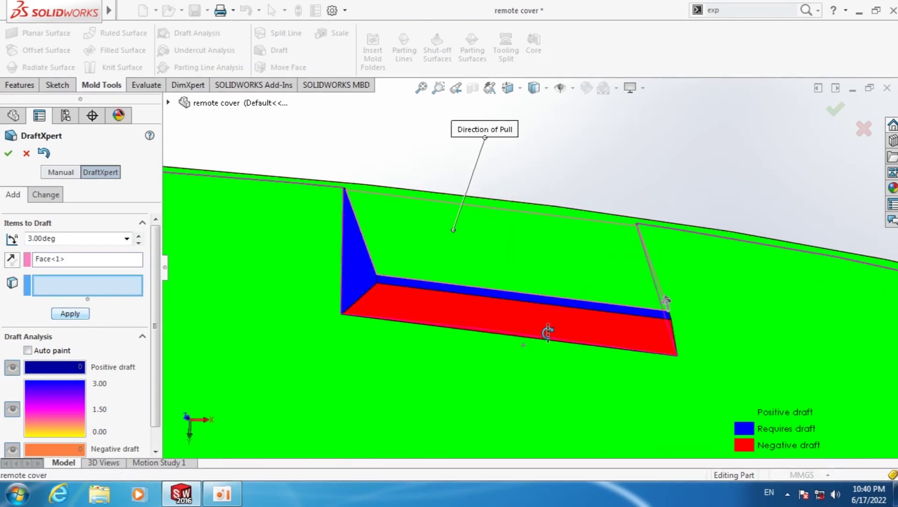
- Use the red pocket floor as neutral face, draft the blue strip wall at 3°, and close DraftXpert
right_click(50, 263)
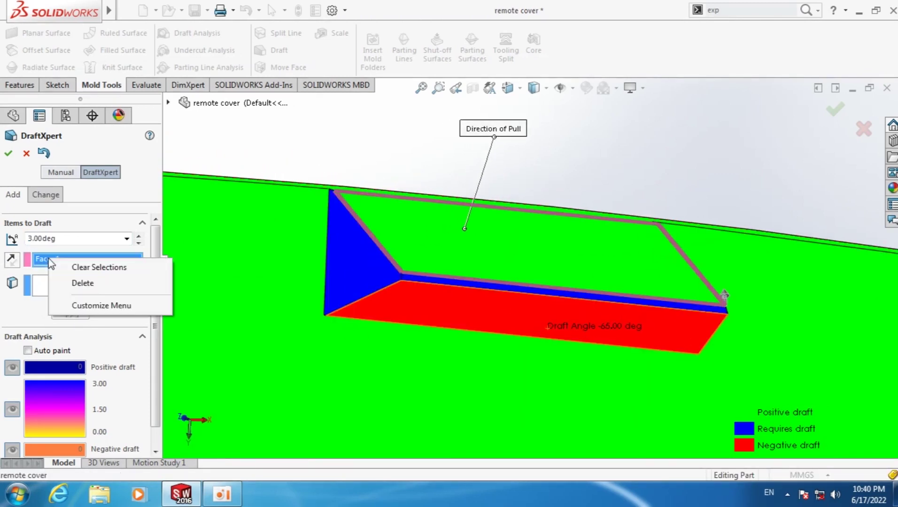
left_click(68, 284)
left_click(416, 288)
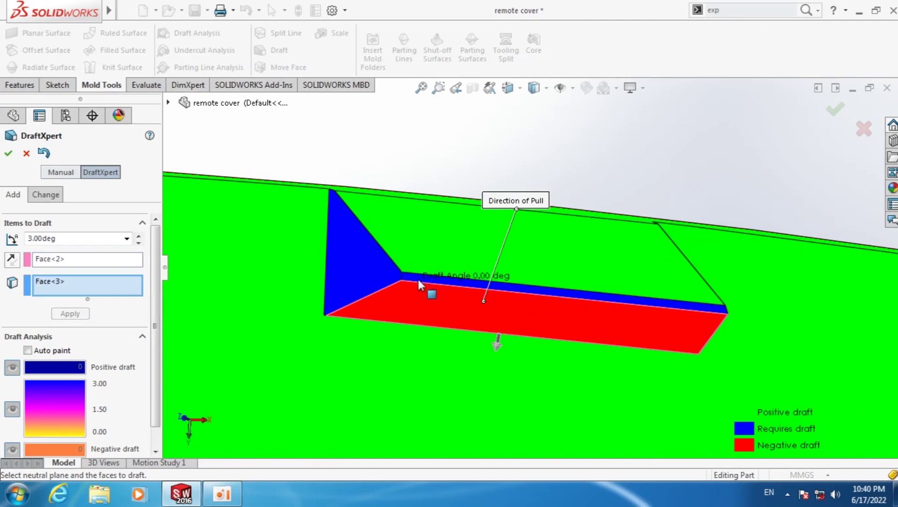
left_click(419, 281)
left_click(77, 322)
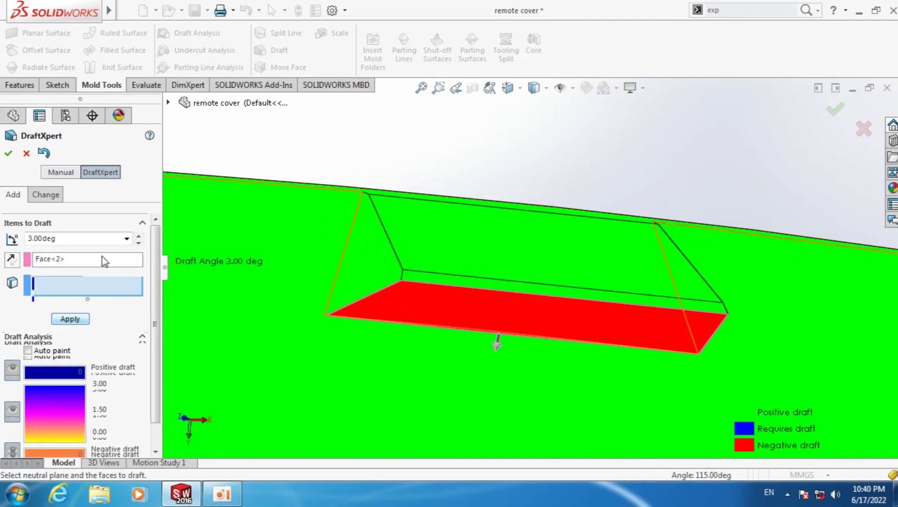
left_click(10, 153)
scroll(534, 312, "up", 3)
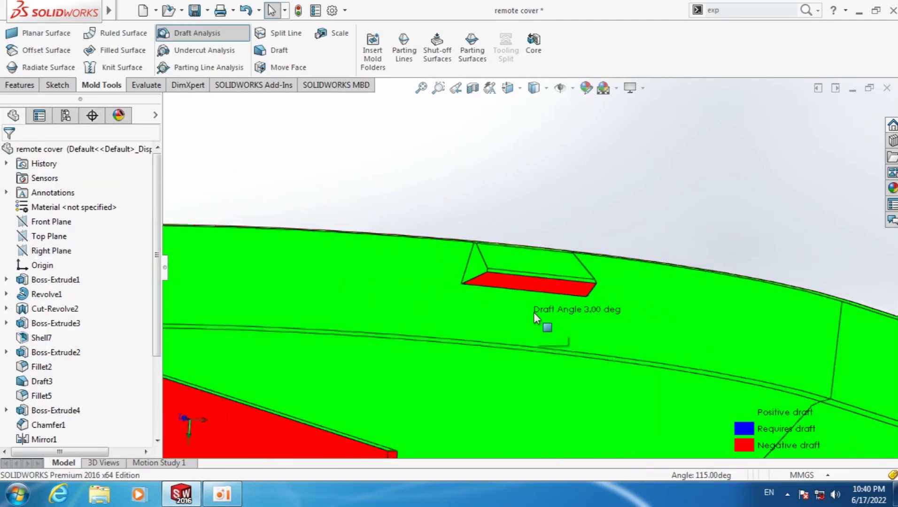
scroll(534, 312, "up", 3)
scroll(534, 312, "up", 2)
middle_click_drag(595, 277, 388, 431)
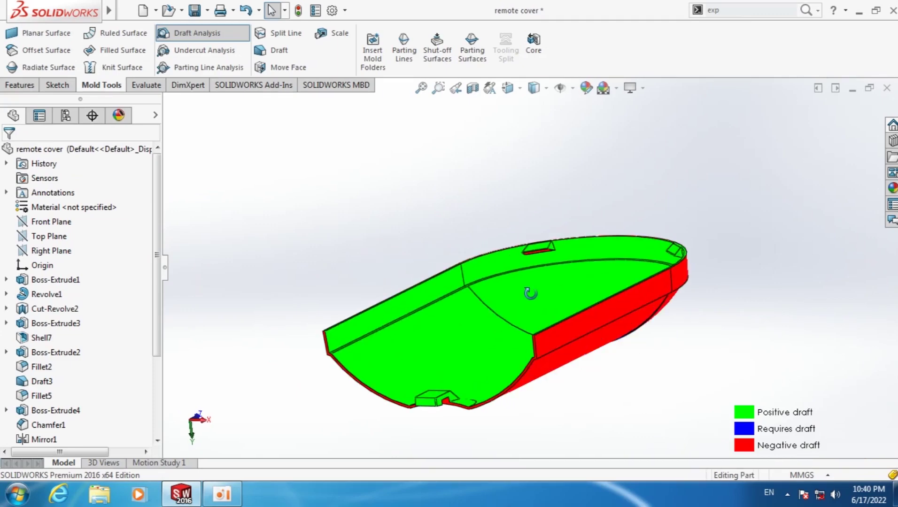
mouse_move(444, 392)
middle_mouse_down()
mouse_move(461, 237)
mouse_move(477, 323)
mouse_move(540, 367)
mouse_move(556, 419)
middle_mouse_up()
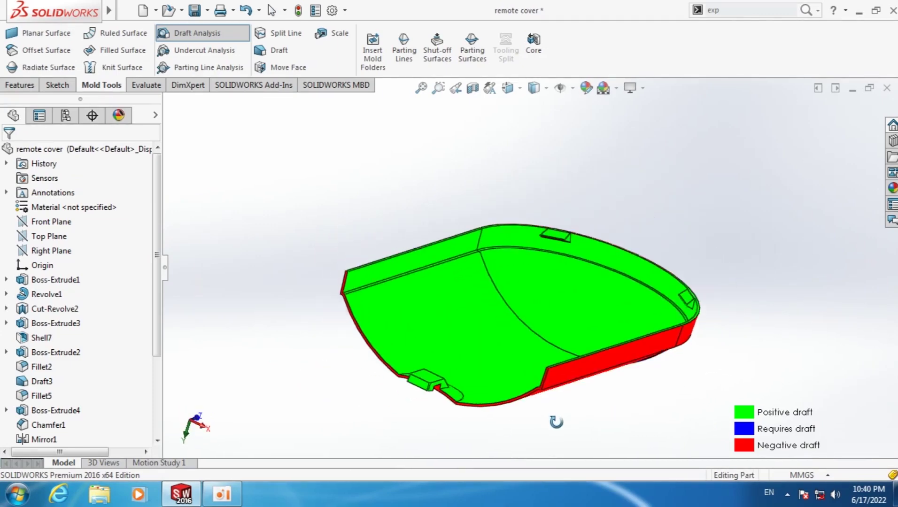
scroll(381, 310, "down", 3)
scroll(414, 242, "down", 3)
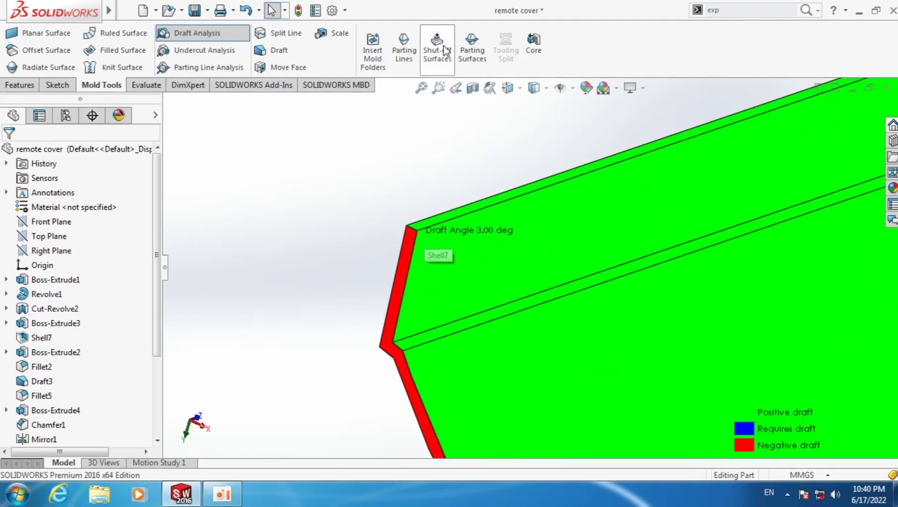
- Create a complete 24-edge parting line around the cover's rim, using the top rim face as pull direction at 3°
left_click(404, 47)
middle_click_drag(438, 263, 493, 267)
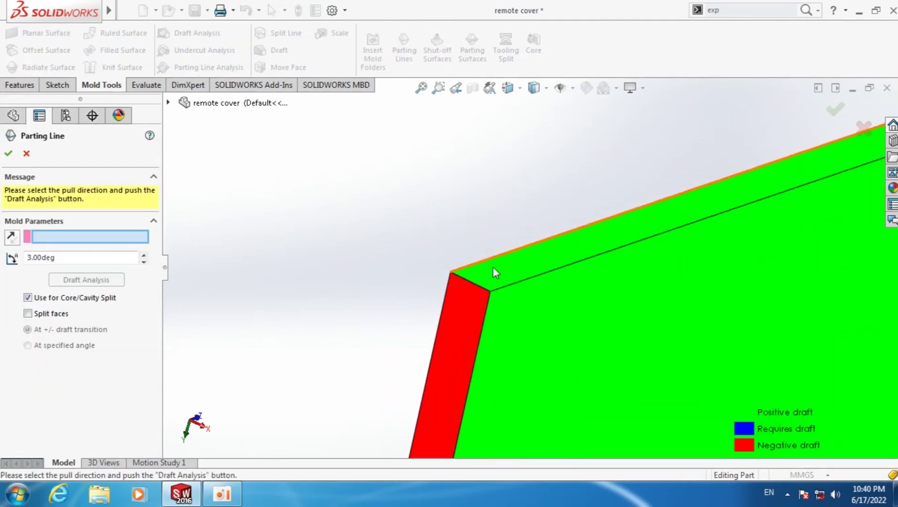
left_click(497, 270)
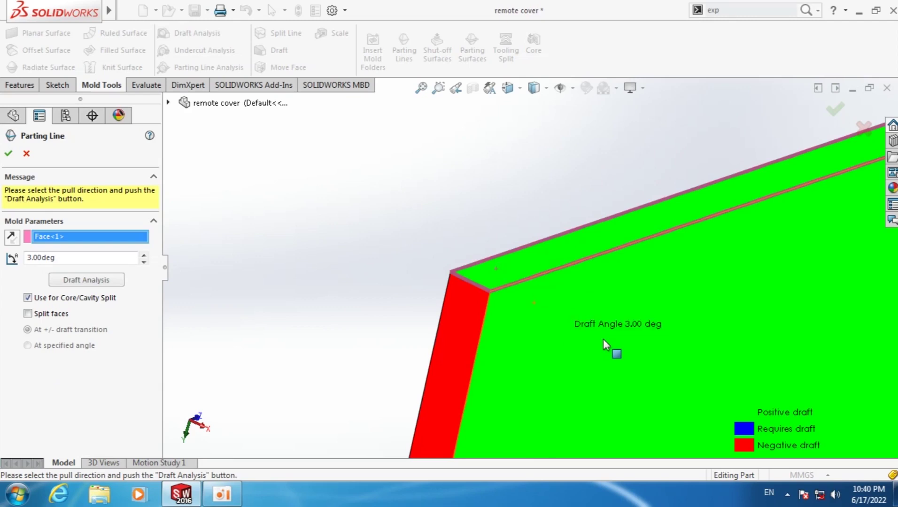
left_click(106, 279)
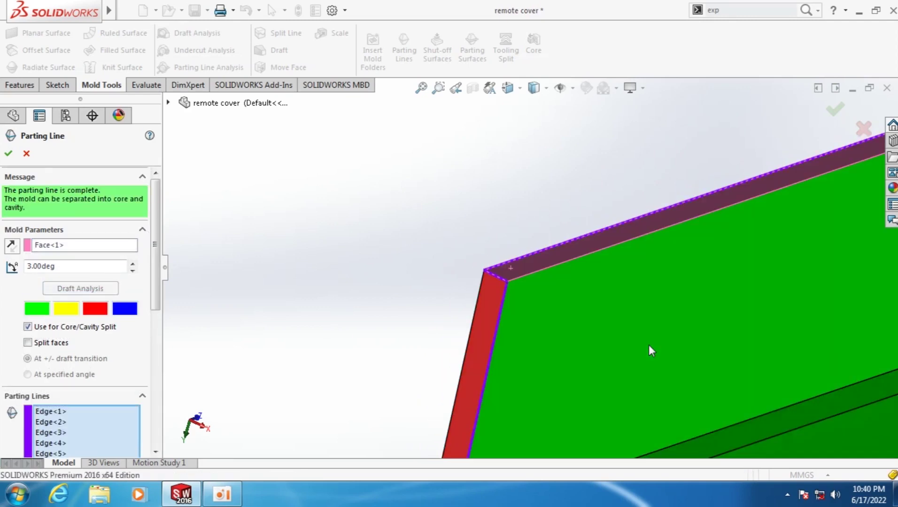
scroll(558, 279, "up", 2)
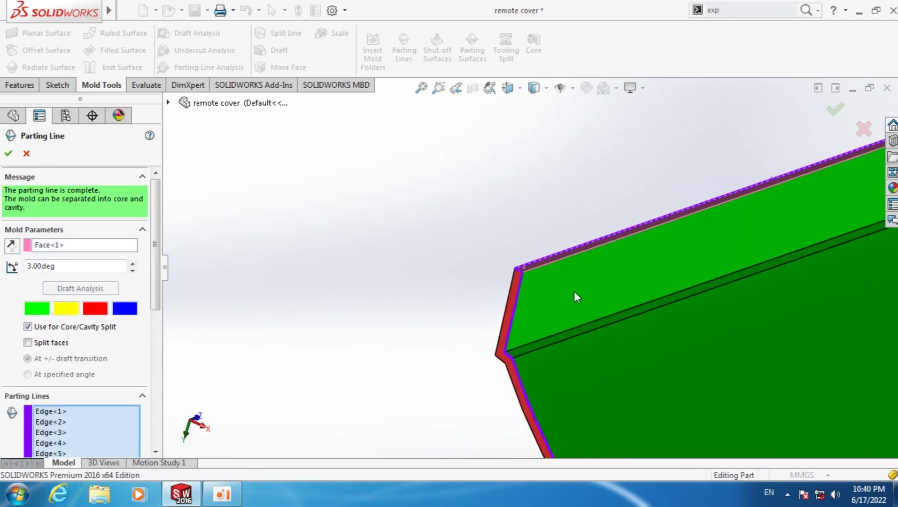
scroll(574, 292, "up", 3)
scroll(590, 317, "up", 2)
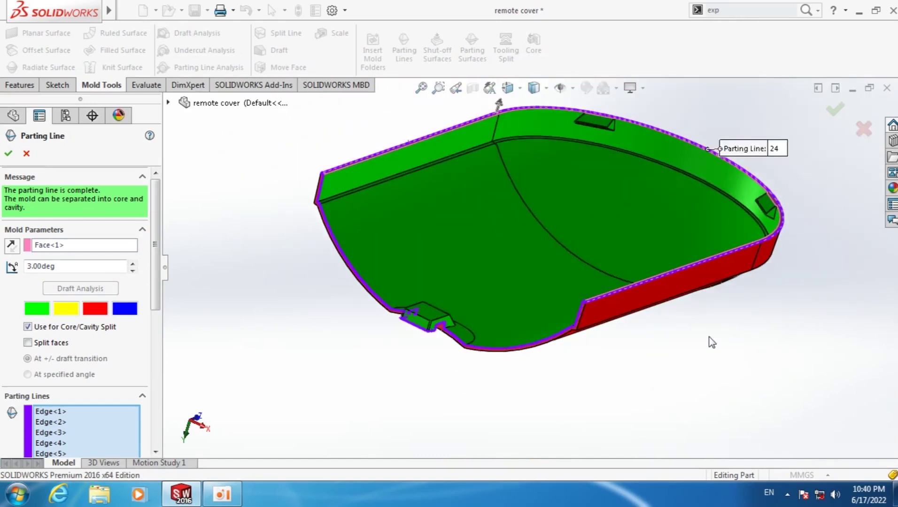
mouse_move(710, 341)
middle_mouse_down()
mouse_move(658, 231)
mouse_move(573, 284)
mouse_move(542, 231)
mouse_move(541, 206)
mouse_move(567, 282)
mouse_move(505, 211)
middle_mouse_up()
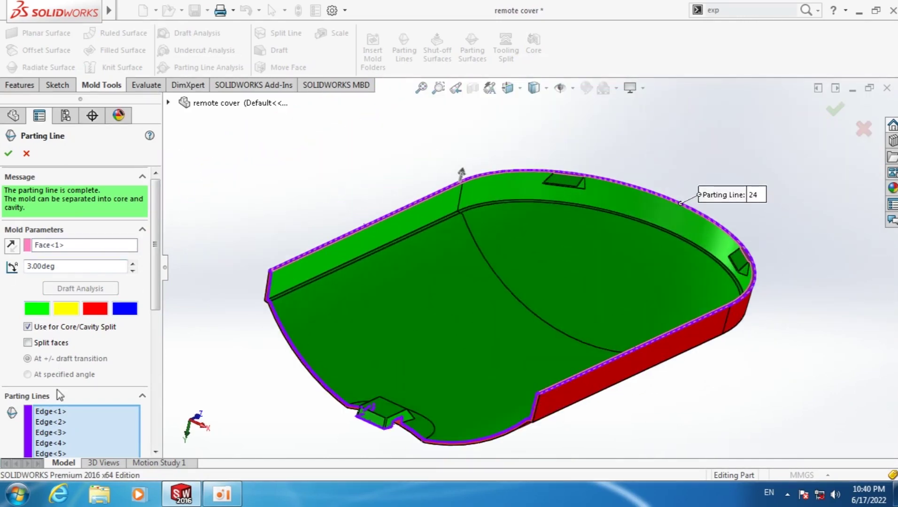
left_click(8, 153)
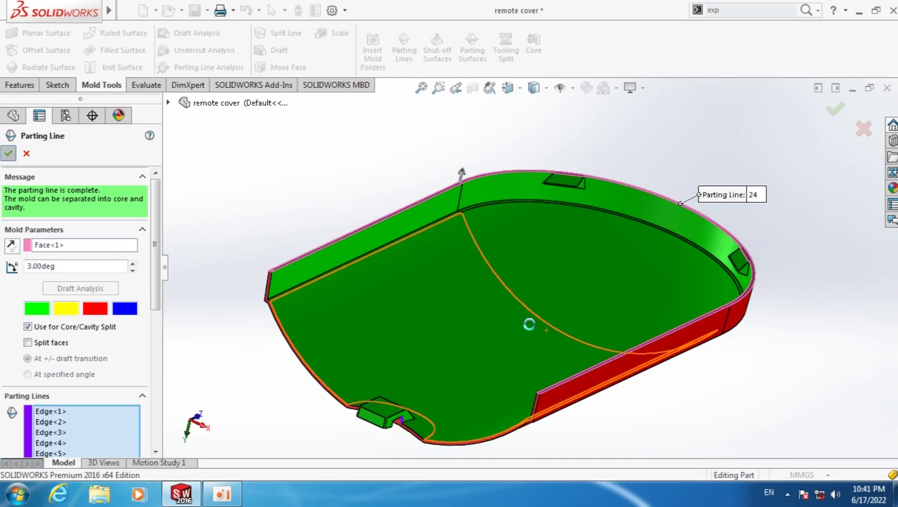
mouse_move(527, 372)
middle_mouse_down()
mouse_move(505, 325)
mouse_move(416, 347)
middle_mouse_up()
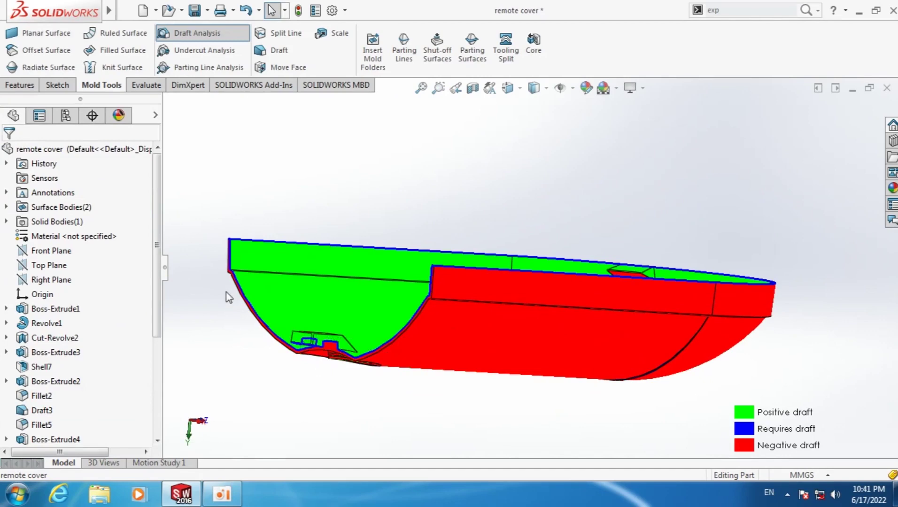
- Attempt to start the core/cavity split with a sketch on a rim face, then exit that sketch
middle_click_drag(323, 236, 346, 297)
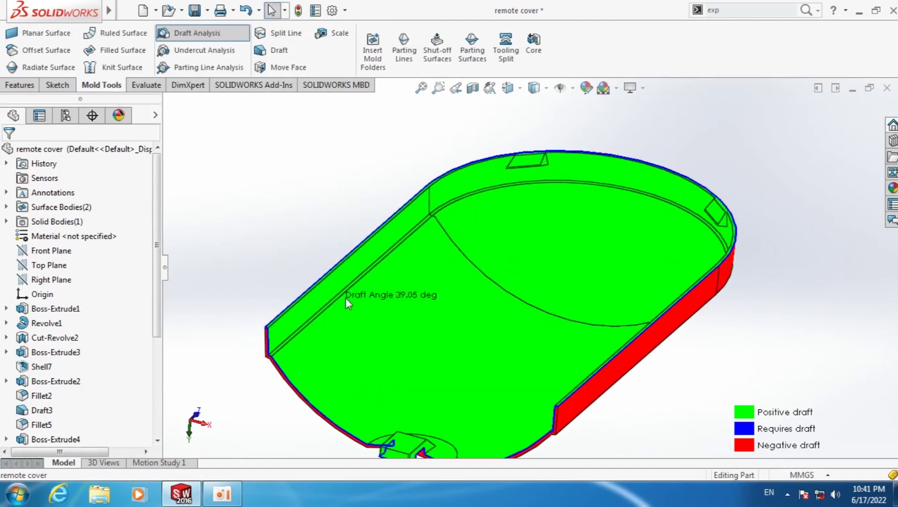
scroll(540, 391, "down", 3)
left_click(506, 44)
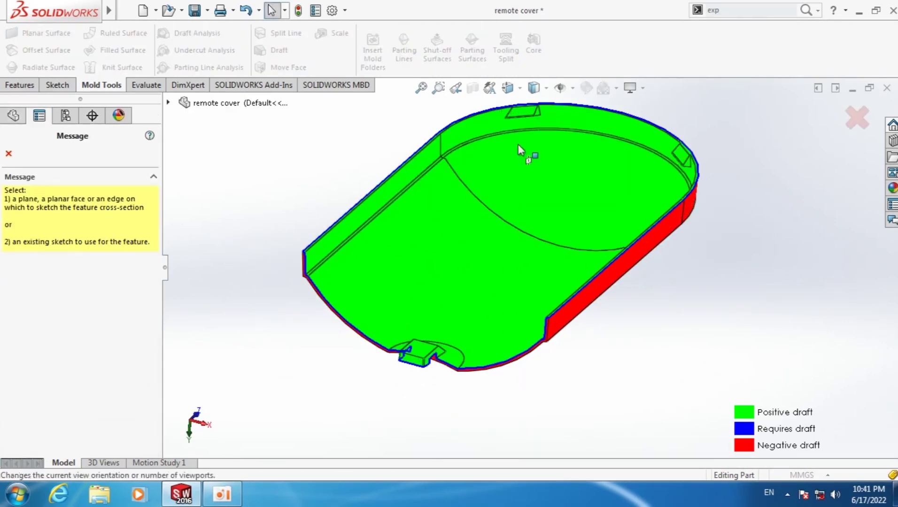
scroll(540, 308, "down", 3)
scroll(541, 315, "down", 3)
scroll(545, 314, "down", 1)
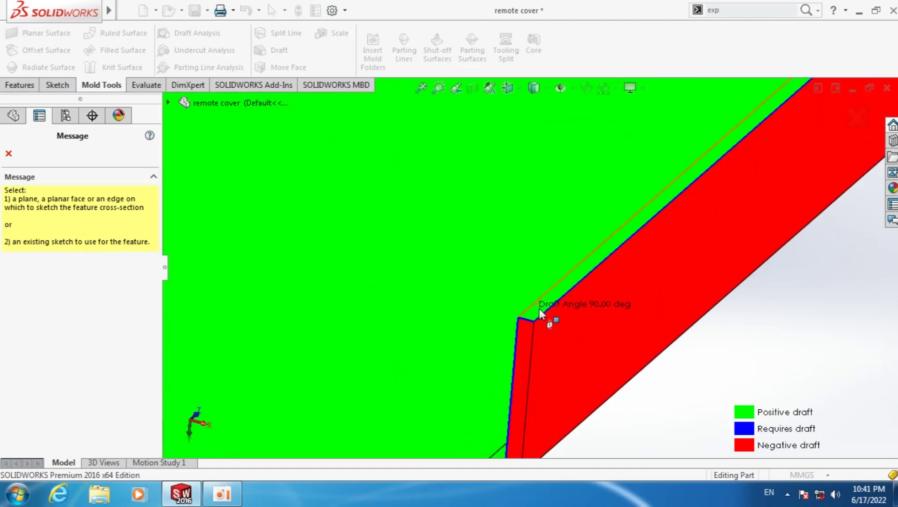
left_click(542, 314)
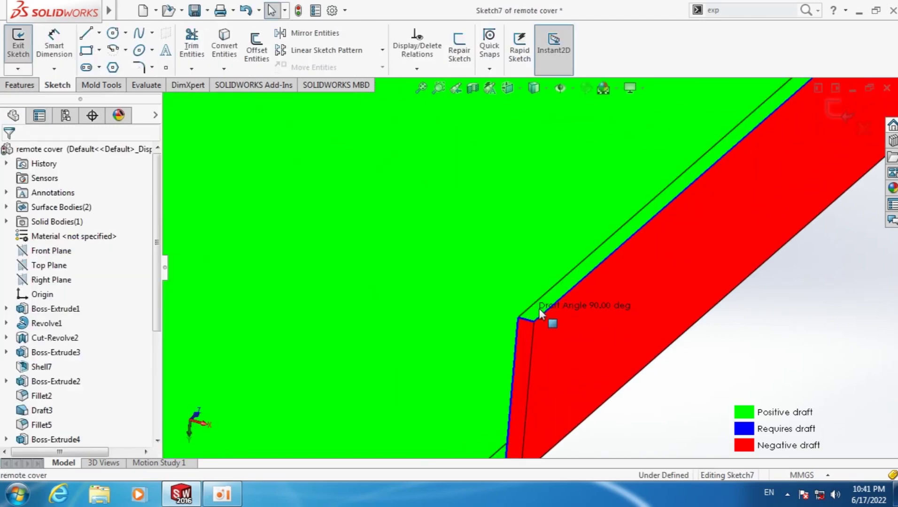
left_click(839, 111)
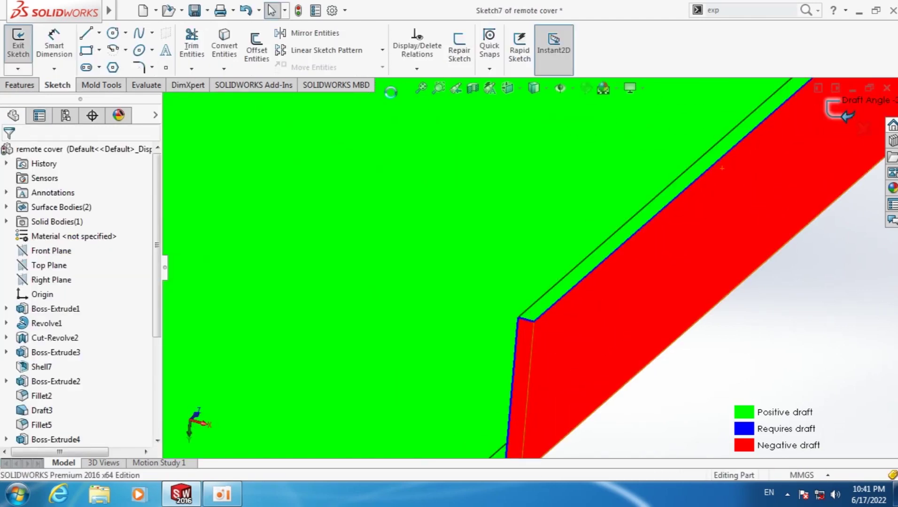
- Turn off the draft-analysis colouring and open Sketch8 on the top face of the cover's rim
left_click(188, 33)
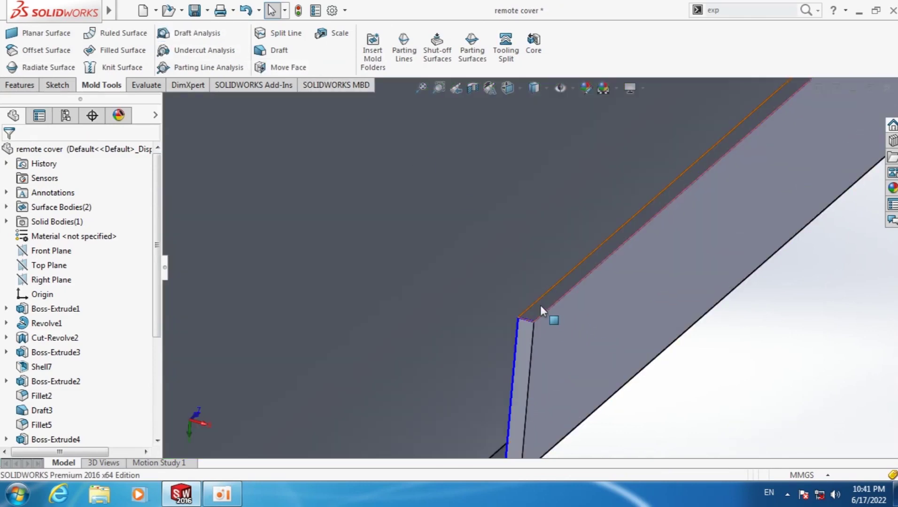
scroll(541, 306, "up", 3)
scroll(540, 306, "up", 2)
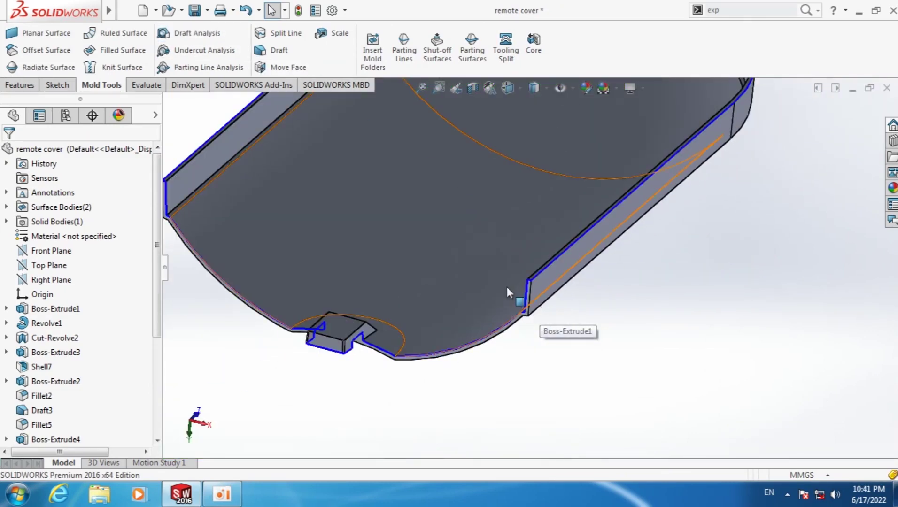
scroll(518, 282, "down", 3)
left_click(551, 268)
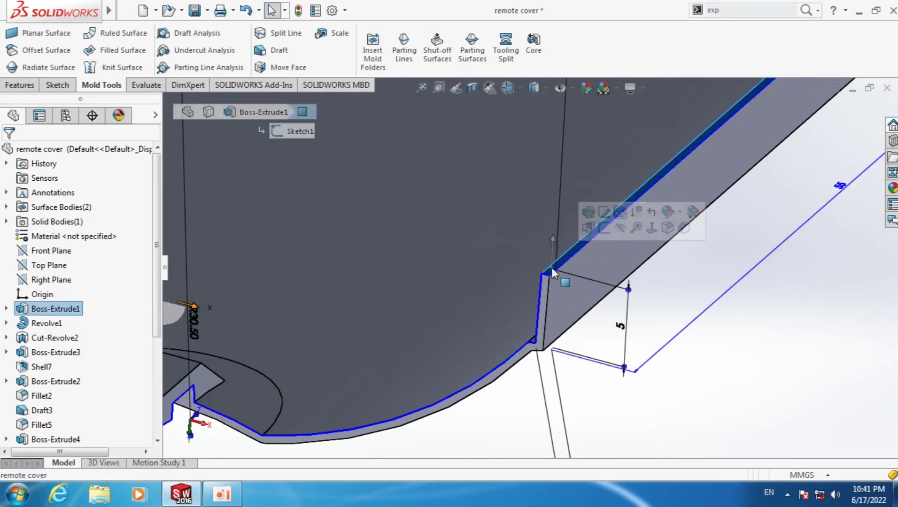
left_click(501, 47)
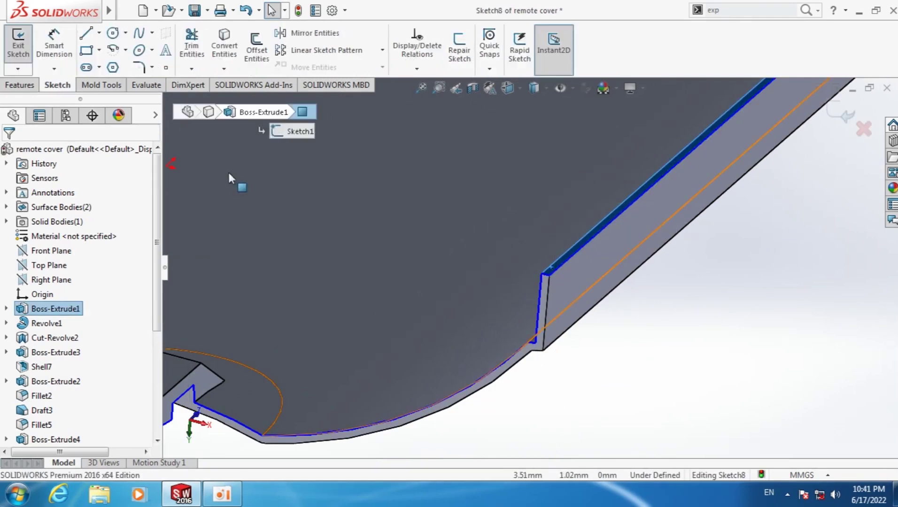
- In a normal-to view, draw a corner rectangle from above-left to below-right enclosing the whole cover
key("ctrl+8")
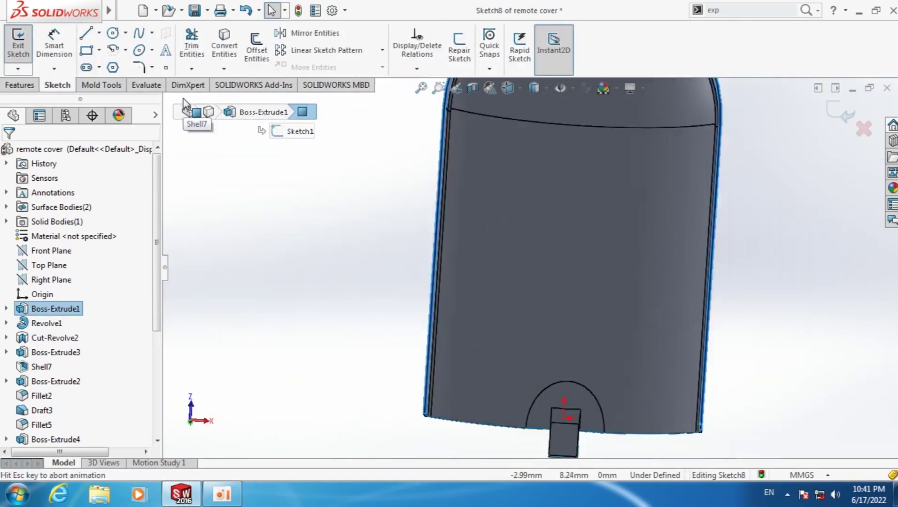
left_click(86, 50)
key("f")
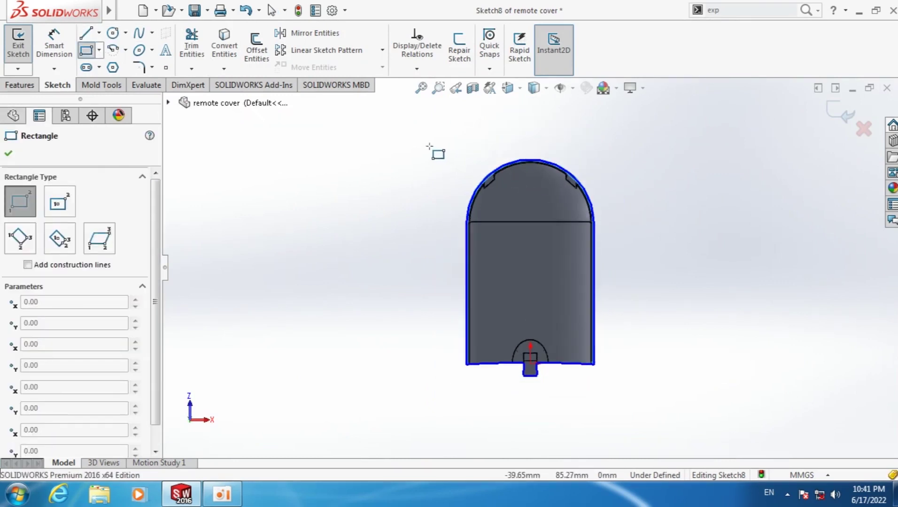
left_click(428, 147)
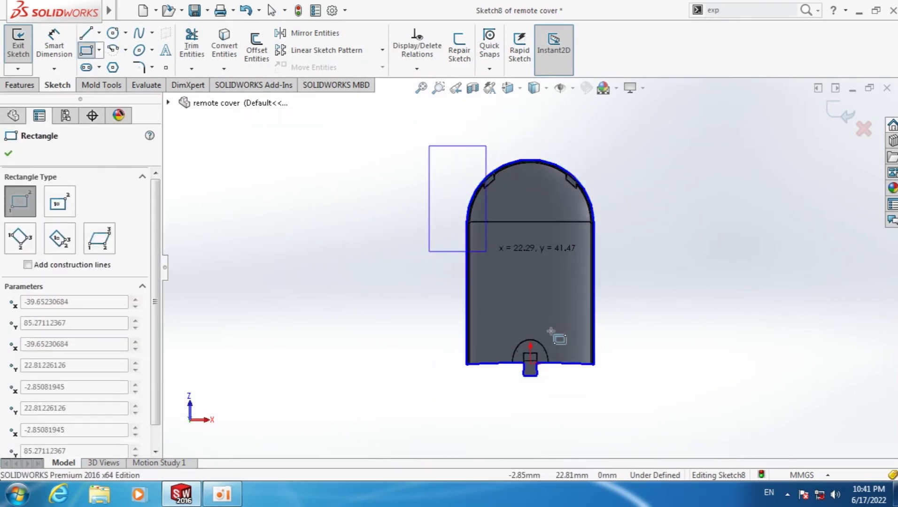
left_click(626, 399)
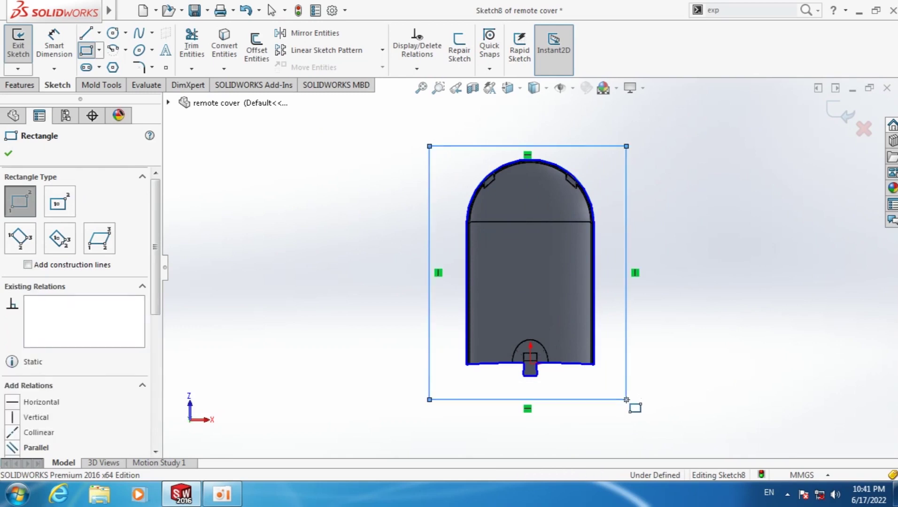
left_click(20, 86)
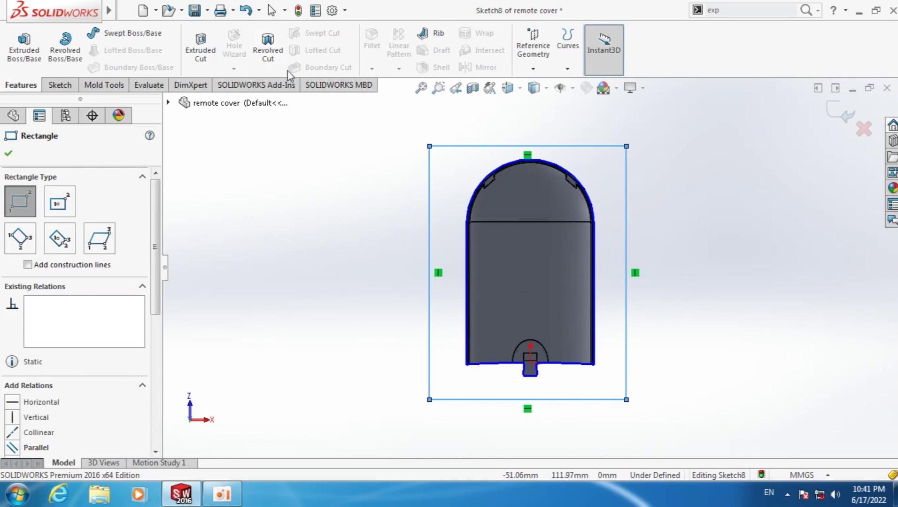
- Create Tooling Split1 from the rectangle sketch with 10 mm and 30 mm block depths and a 2° interlock surface
left_click(841, 113)
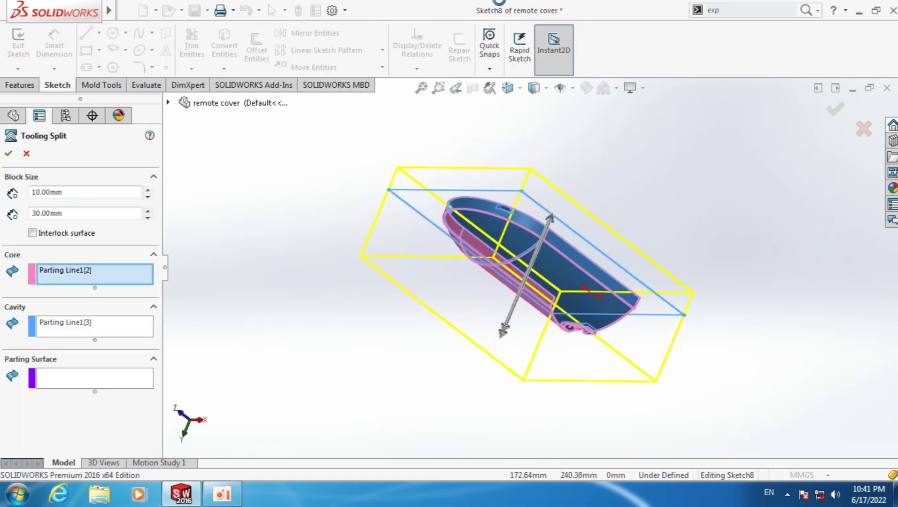
middle_click_drag(587, 282, 619, 300)
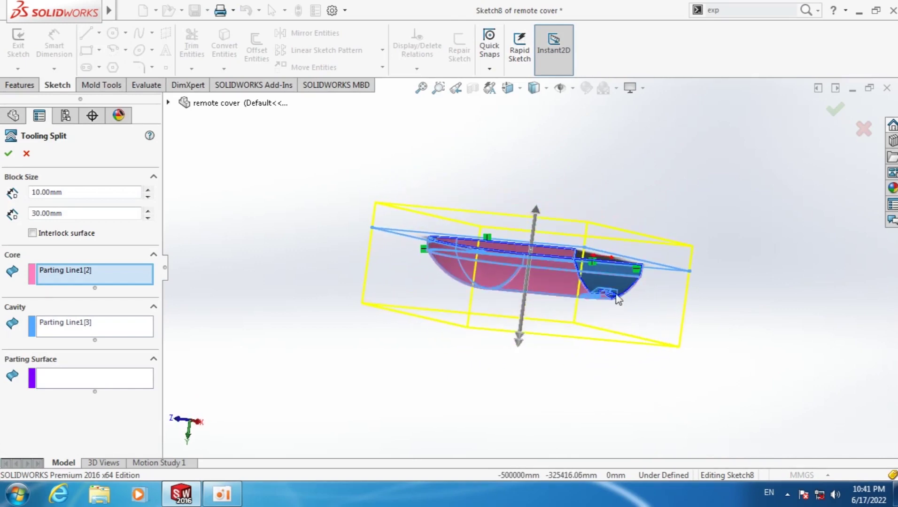
scroll(618, 299, "up", 5)
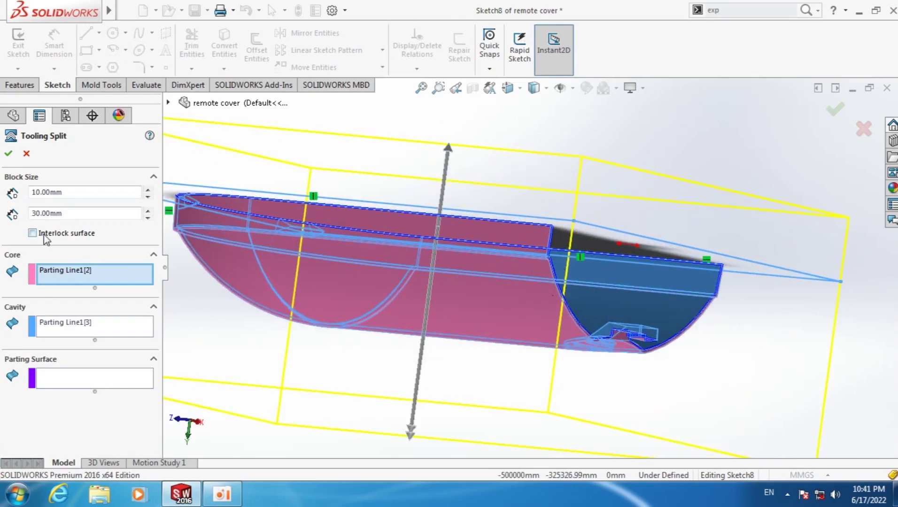
left_click(45, 236)
type("2")
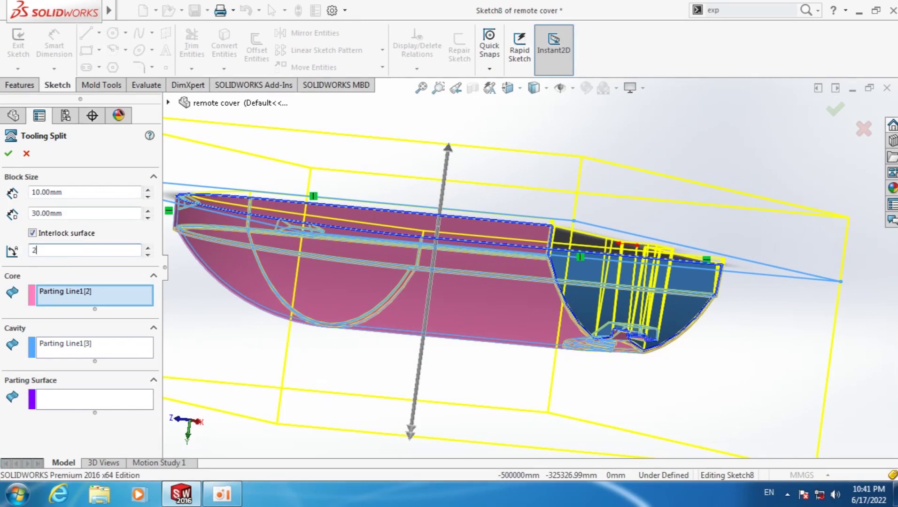
key("Return")
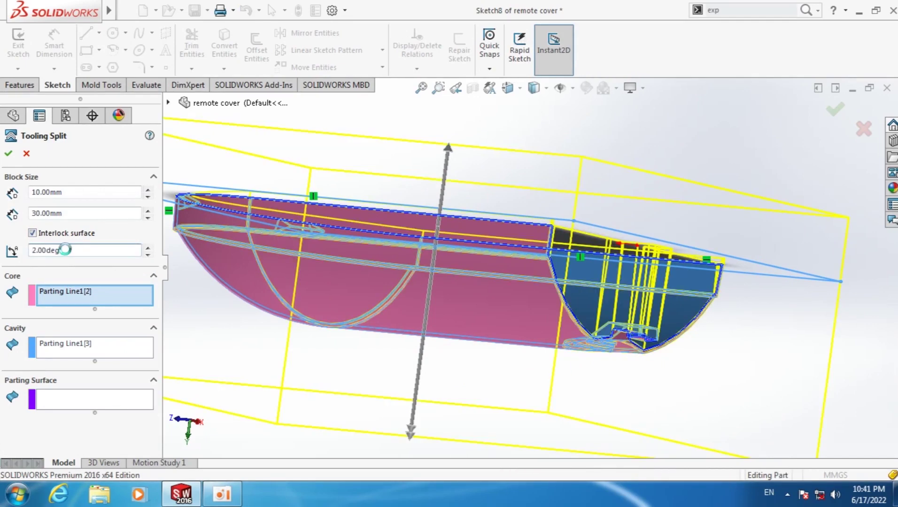
key("Return")
key("f")
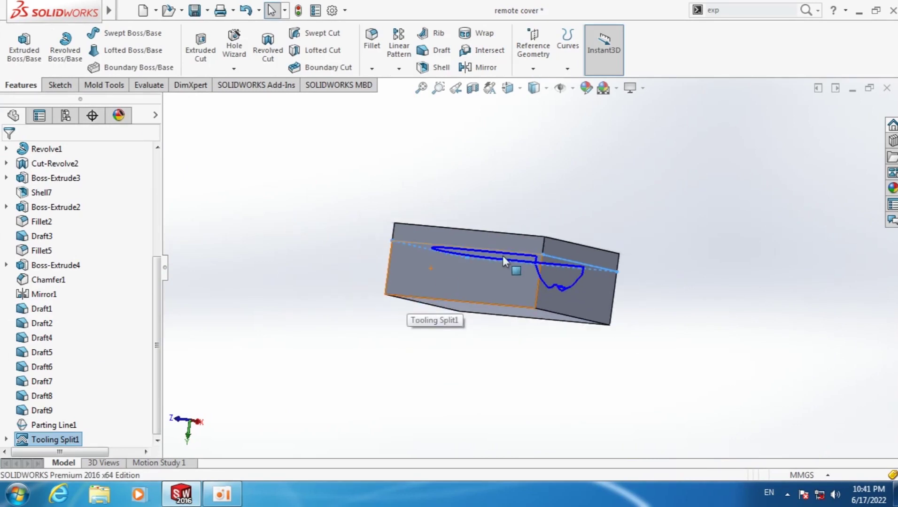
middle_click_drag(503, 255, 360, 295)
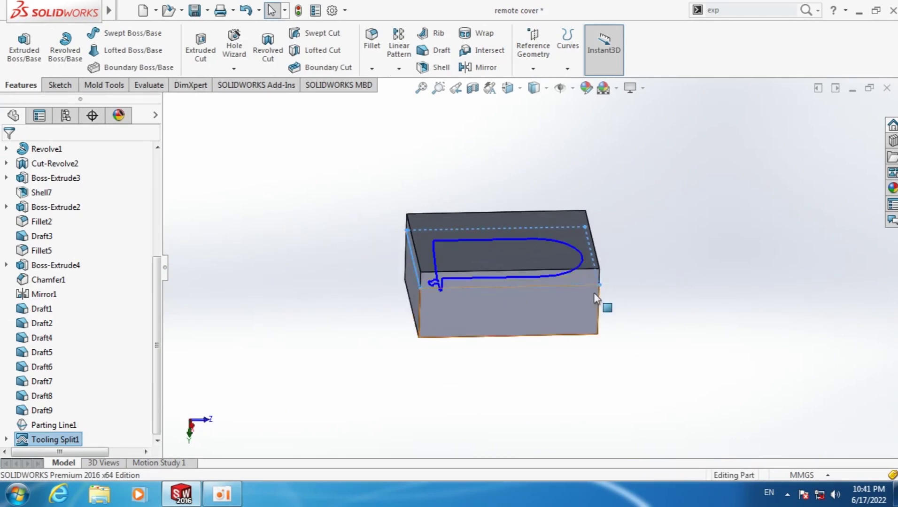
middle_click_drag(596, 297, 521, 277)
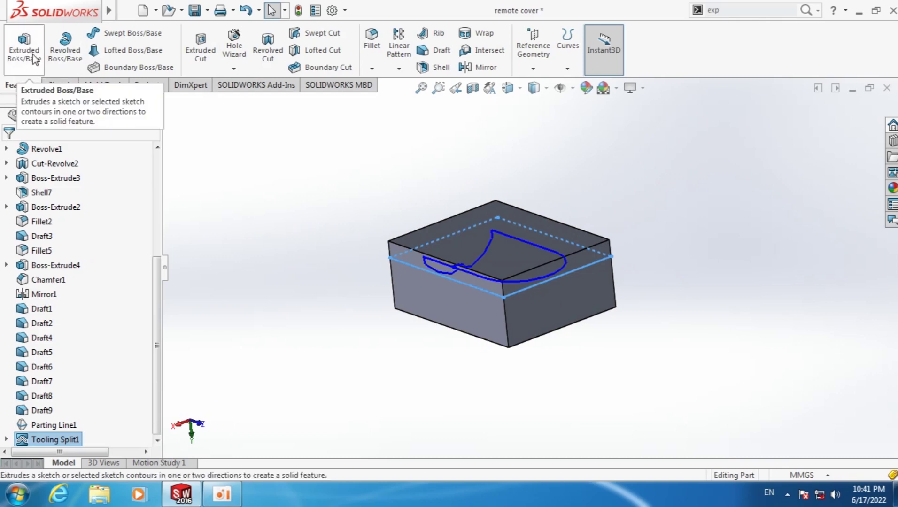
left_click(60, 85)
type("e")
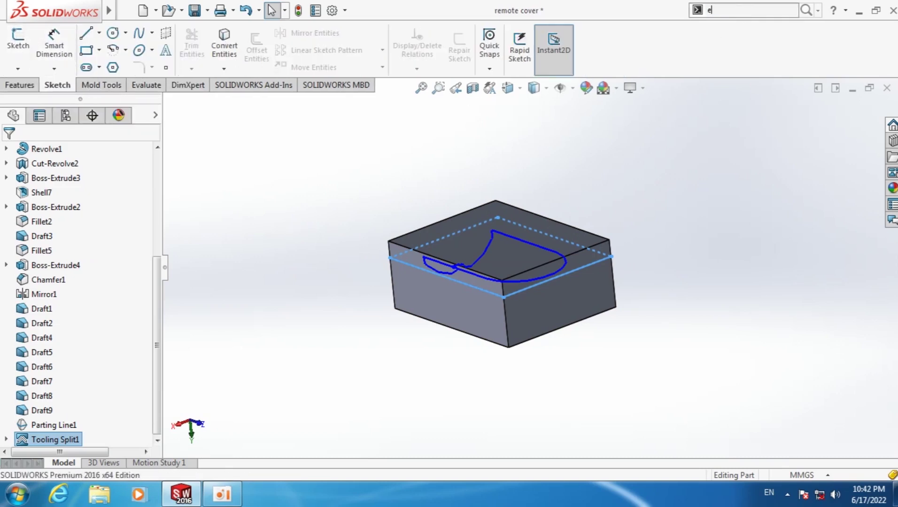
- Explode the mold, raising the upper block above the cover and lowering the bottom block below it
type("xplo")
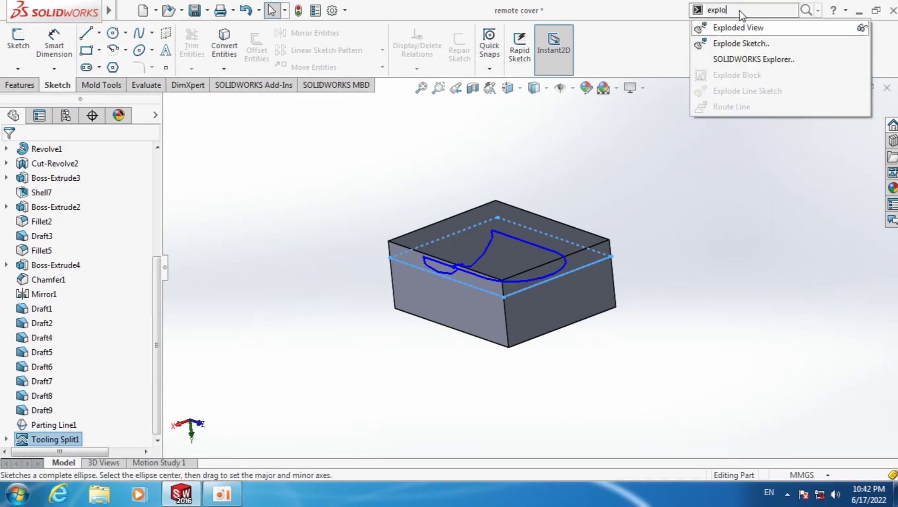
left_click(740, 28)
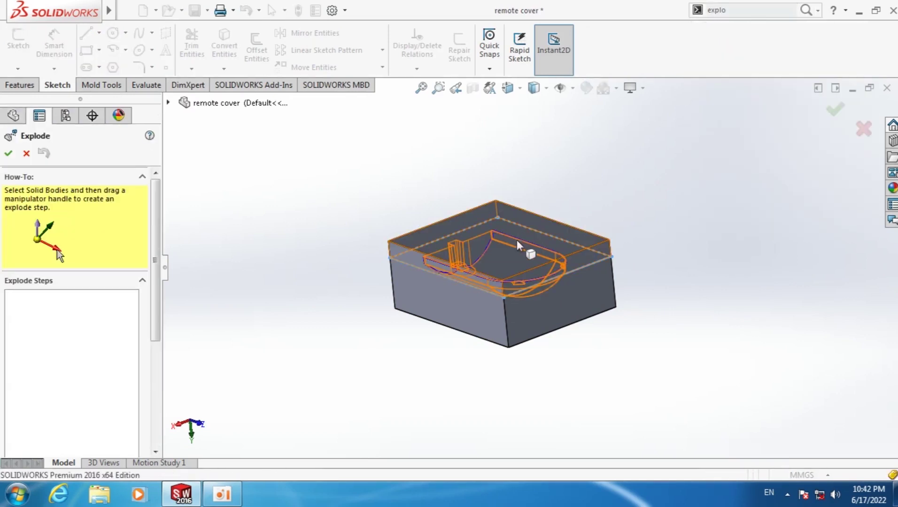
left_click(516, 244)
left_click_drag(513, 390, 517, 246)
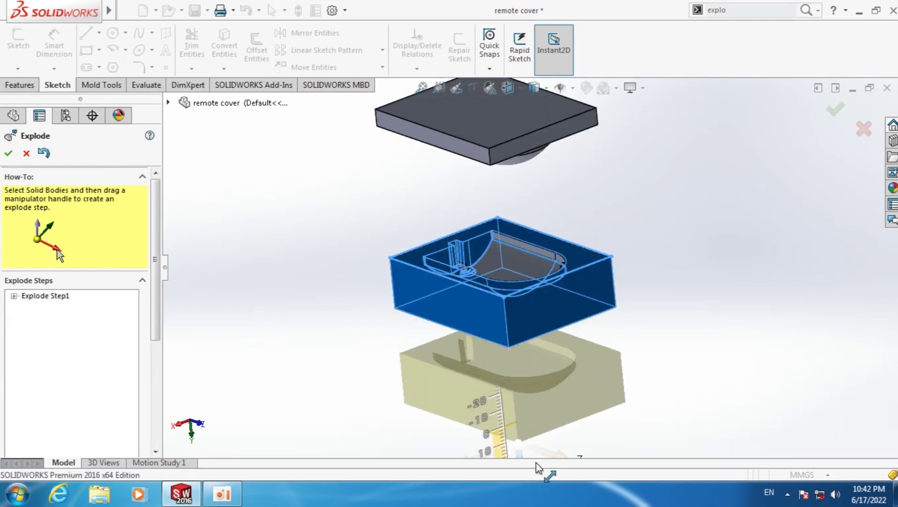
left_click_drag(512, 402, 537, 469)
left_click(834, 113)
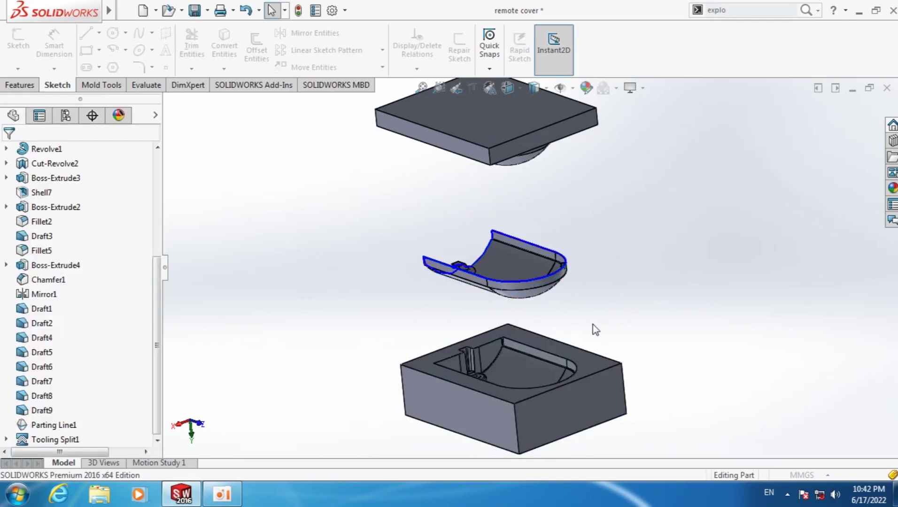
mouse_move(594, 327)
middle_mouse_down()
mouse_move(635, 291)
mouse_move(678, 333)
mouse_move(712, 393)
mouse_move(690, 346)
mouse_move(668, 234)
mouse_move(669, 156)
mouse_move(698, 231)
mouse_move(663, 399)
mouse_move(639, 341)
mouse_move(640, 396)
mouse_move(661, 351)
middle_mouse_up()
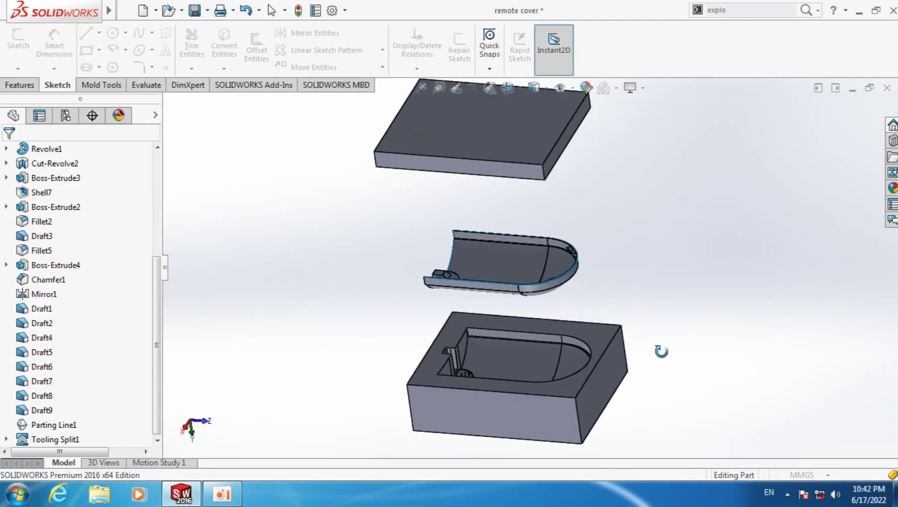
- Select the cover's inner face and the Draft1 to Draft9 features in the feature tree
scroll(536, 373, "down", 3)
scroll(535, 375, "up", 2)
left_click(442, 177)
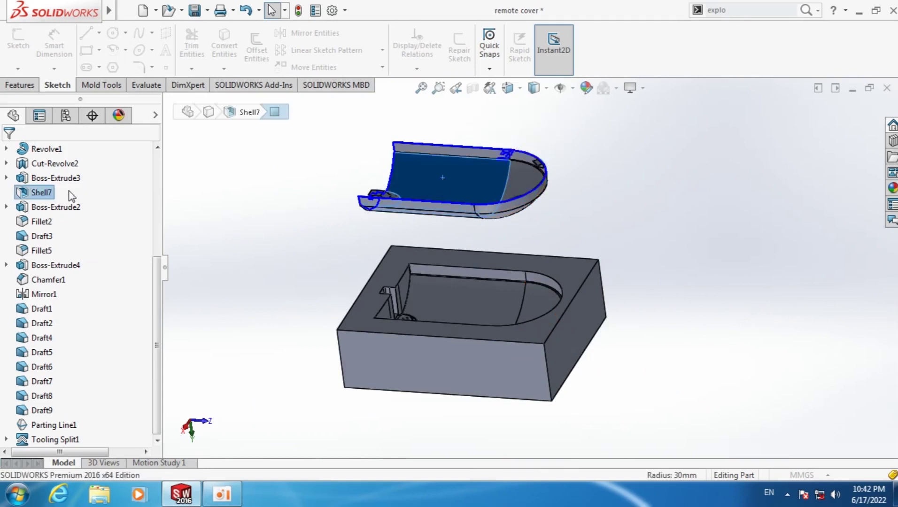
scroll(51, 425, "up", 1)
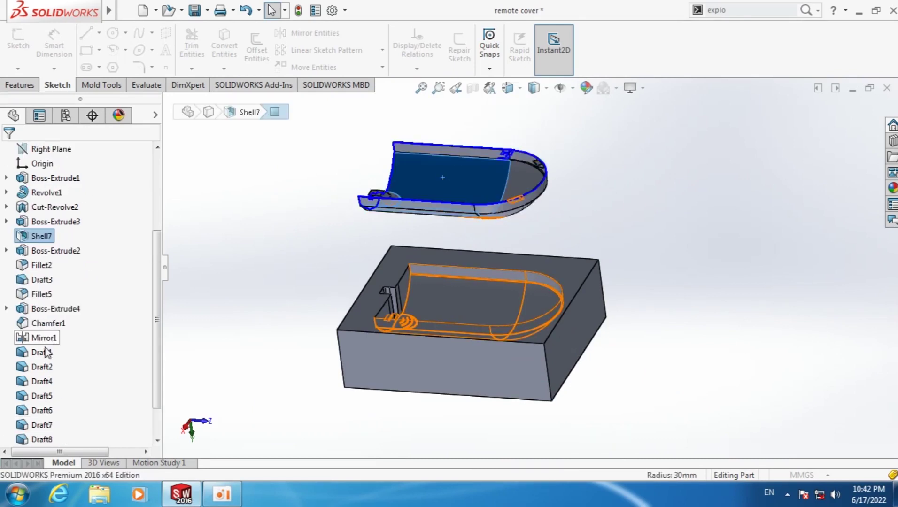
scroll(46, 353, "down", 1)
left_click(36, 412)
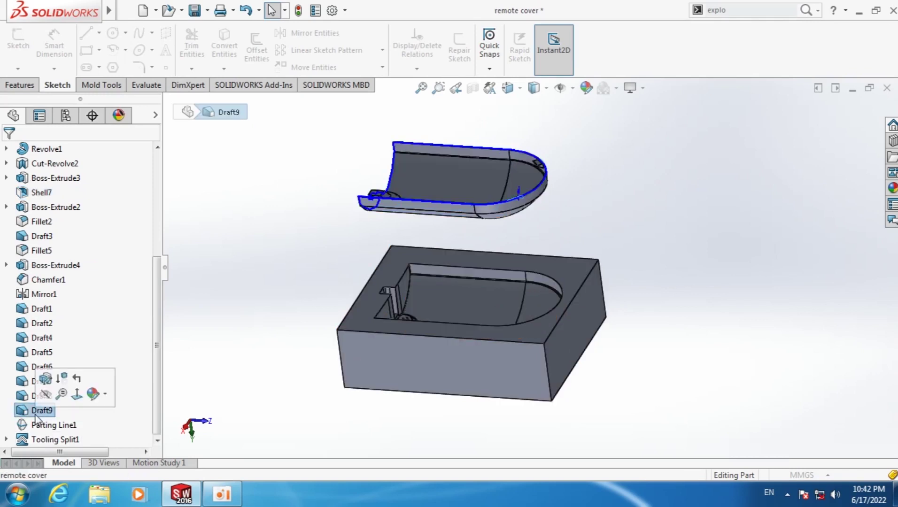
left_click(38, 311, "shift")
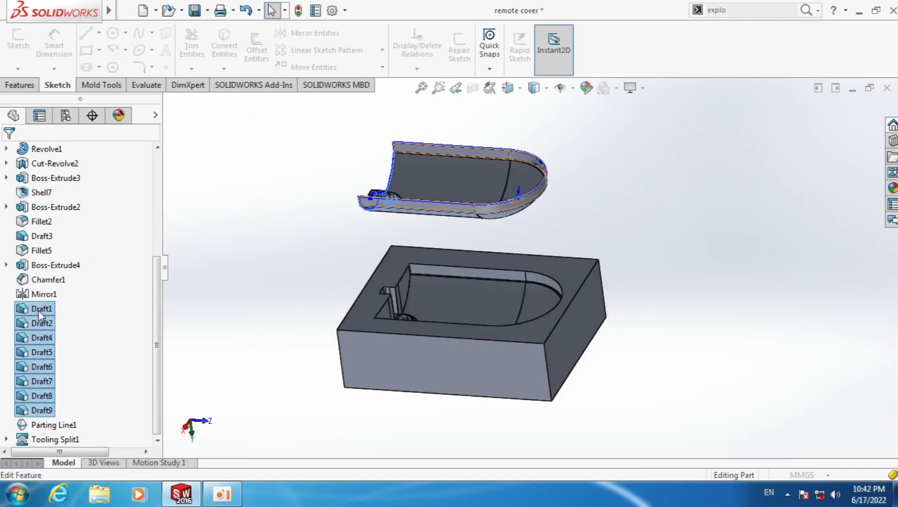
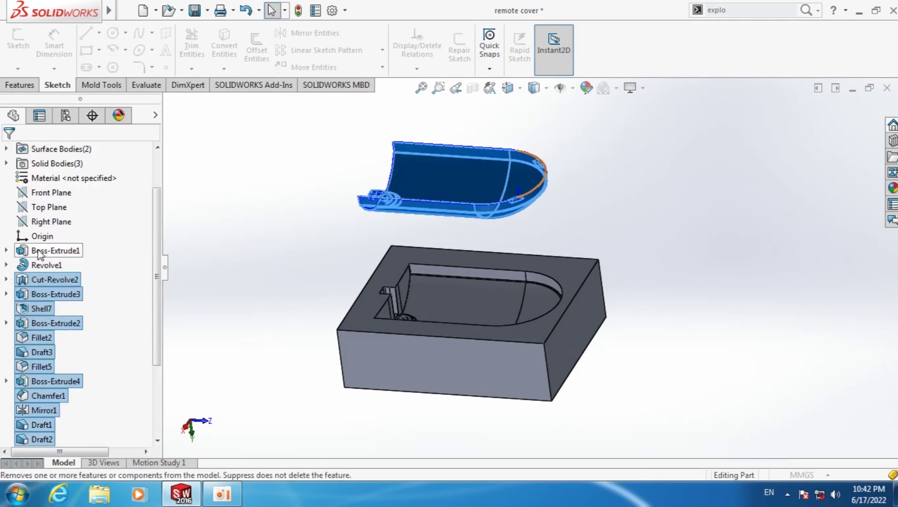
- Select the cover's Revolve1 and Boss-Extrude1 features in the feature tree
scroll(38, 249, "down", 2)
scroll(38, 249, "up", 1)
scroll(39, 249, "up", 1)
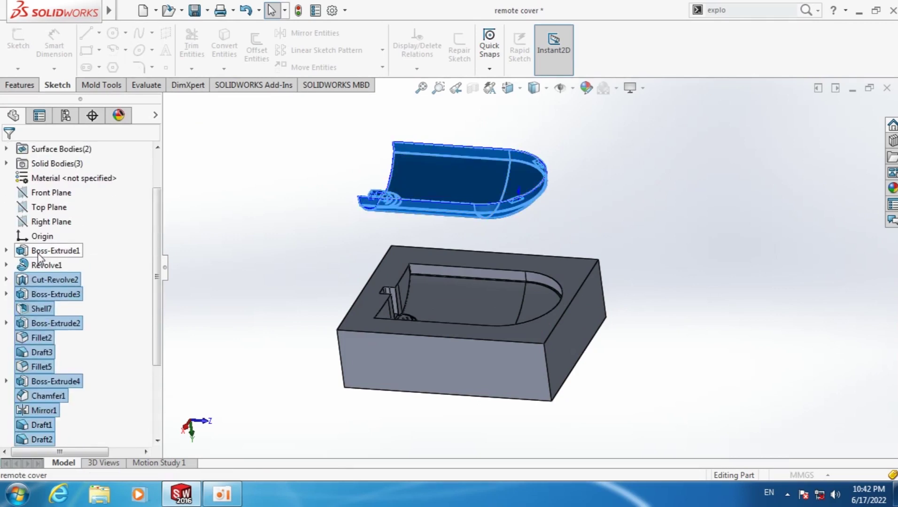
left_click(39, 266, "shift")
left_click(27, 254, "ctrl")
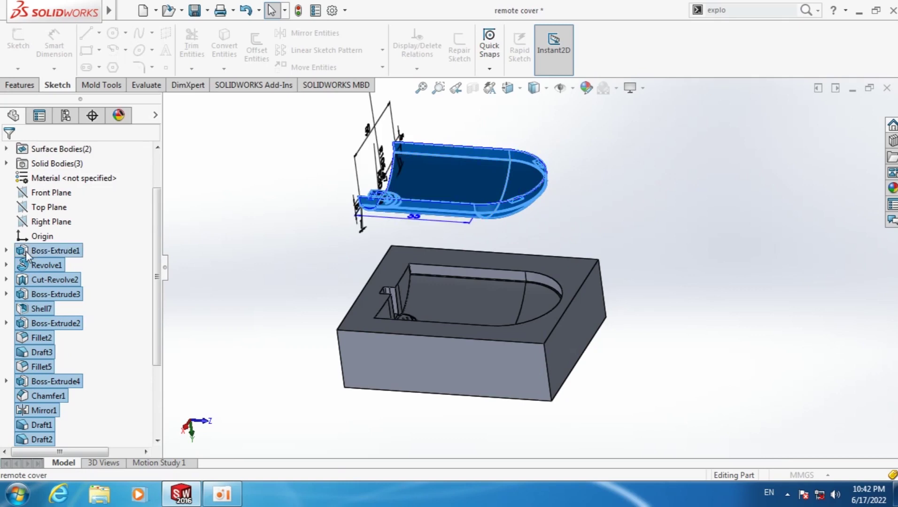
scroll(414, 271, "up", 2)
scroll(414, 270, "up", 3)
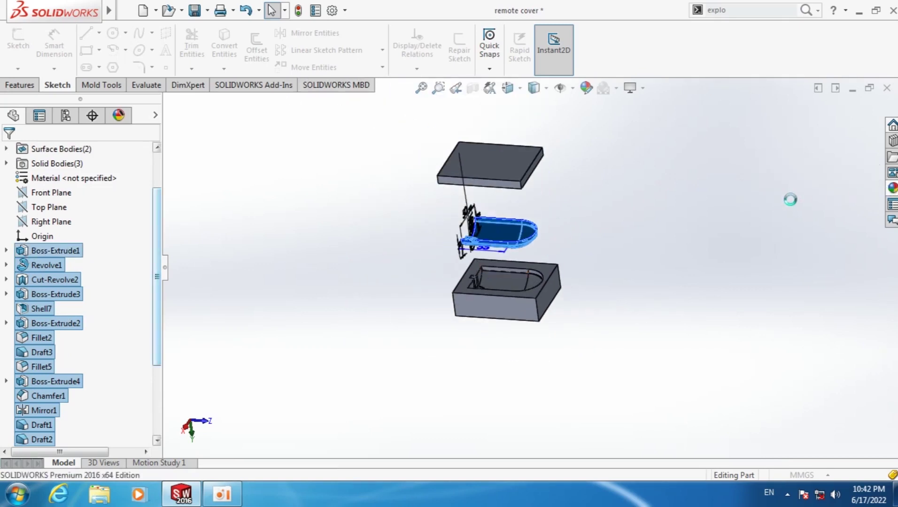
- Apply red medium gloss plastic from Appearances > Plastic > Medium Gloss to the cover
left_click(691, 126)
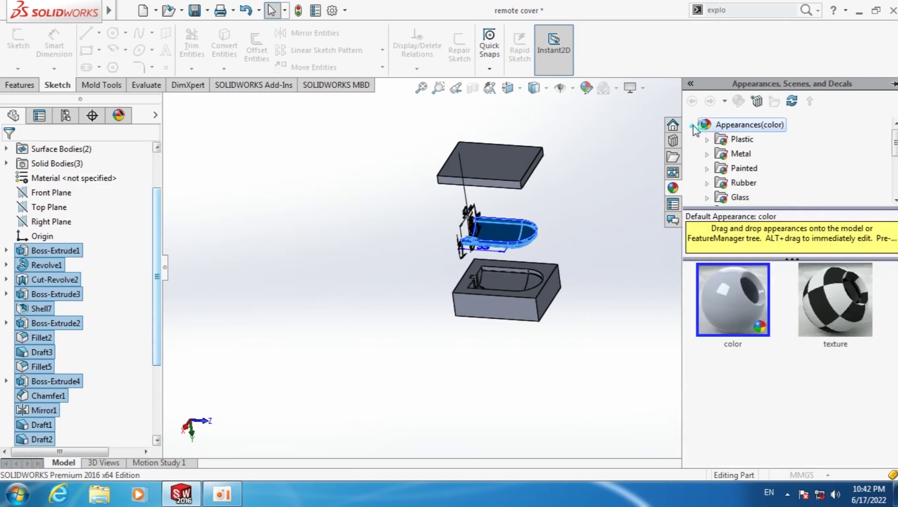
left_click(713, 144)
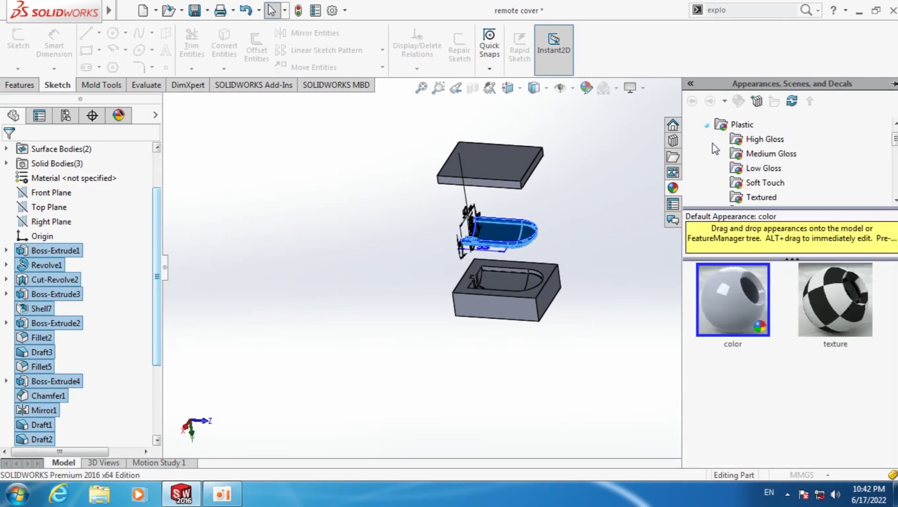
left_click(747, 159)
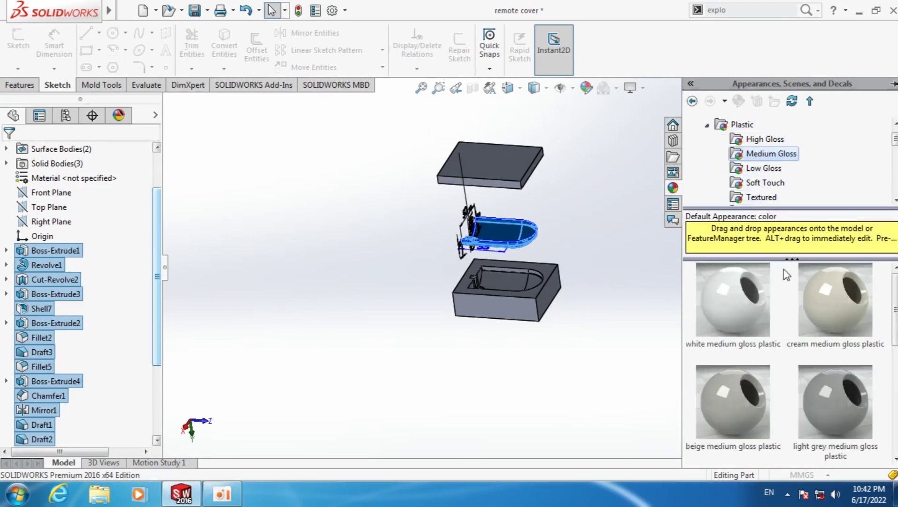
scroll(797, 353, "down", 3)
double_click(753, 319)
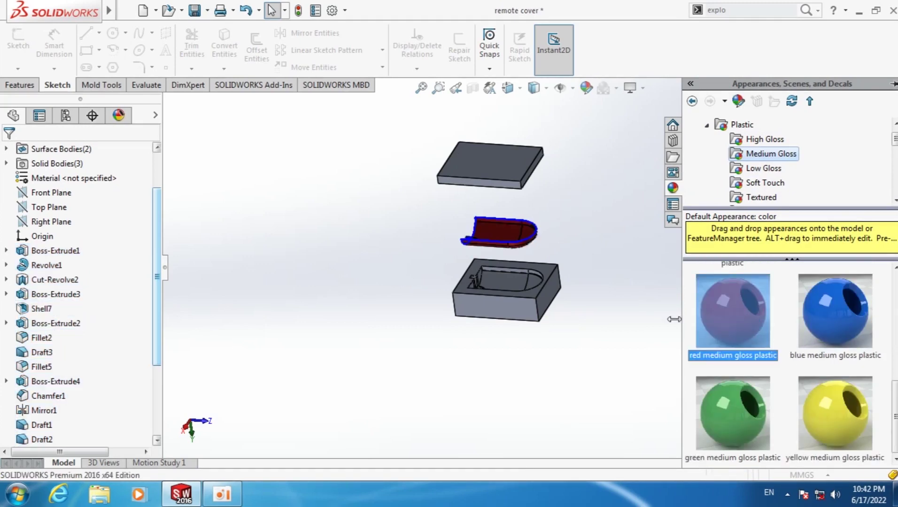
scroll(538, 257, "down", 4)
scroll(537, 257, "down", 2)
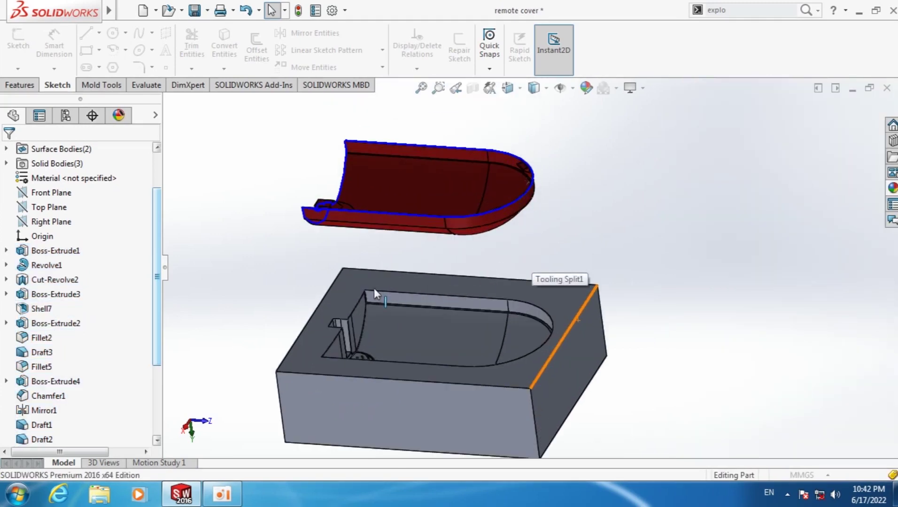
scroll(42, 414, "down", 3)
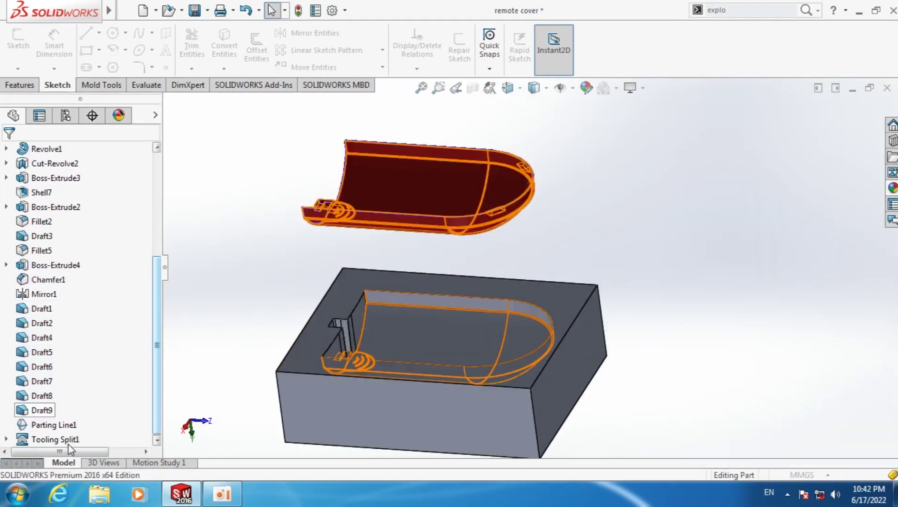
right_click(42, 428)
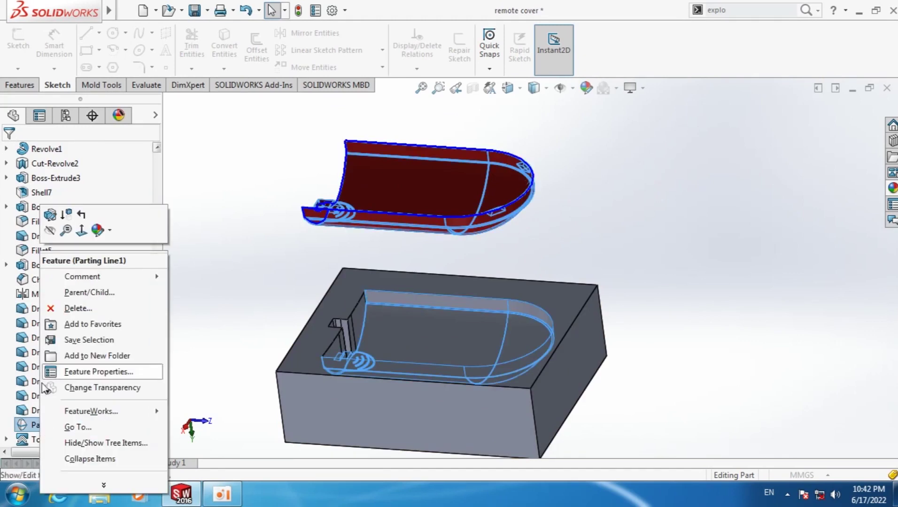
left_click(45, 236)
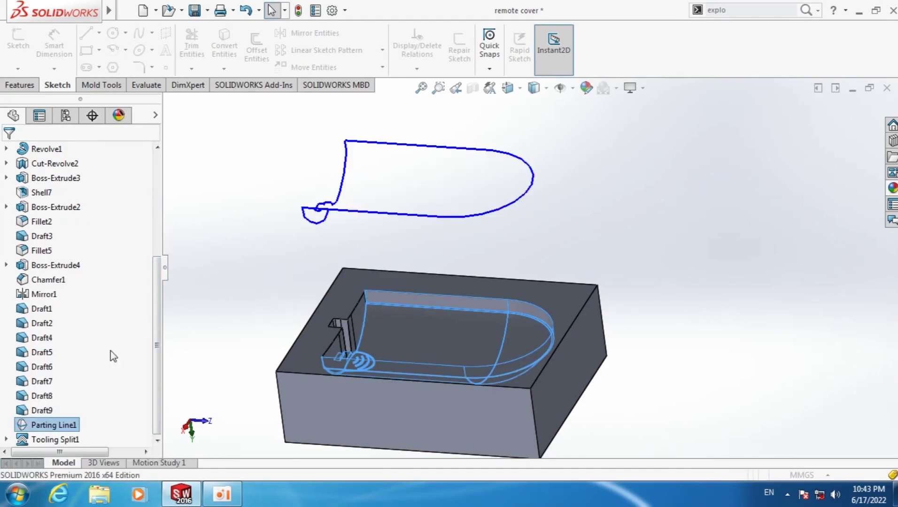
right_click(58, 422)
left_click(67, 222)
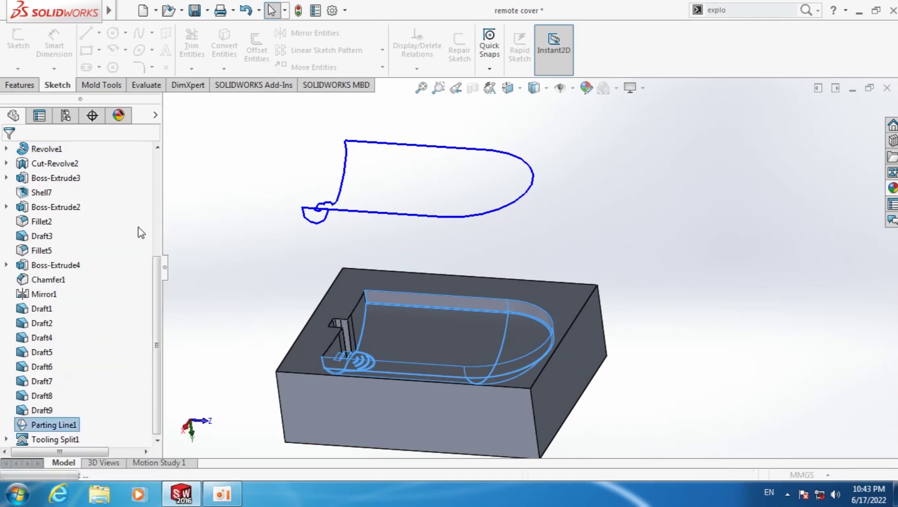
left_click(313, 211)
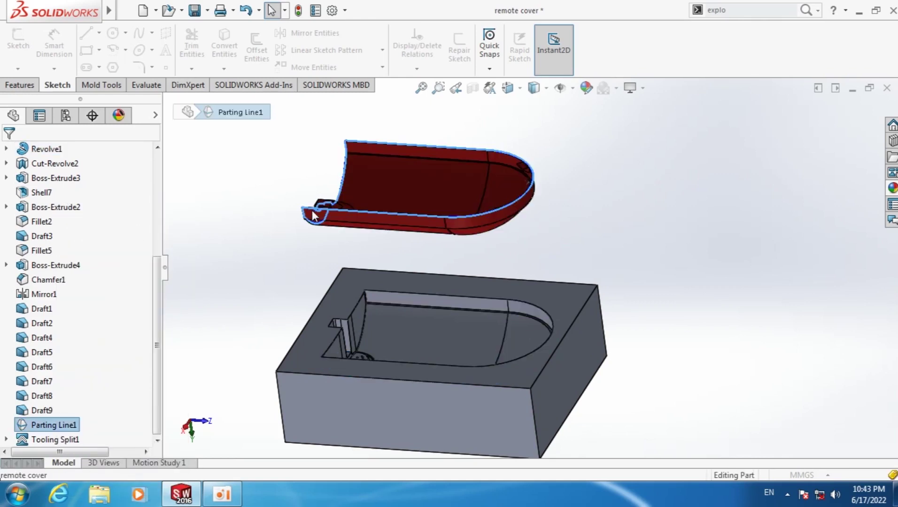
right_click(310, 215)
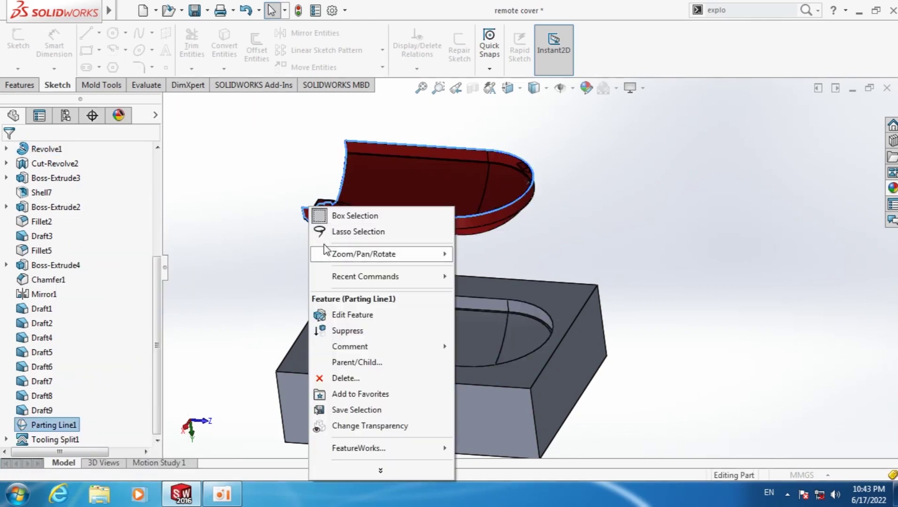
left_click(230, 214)
scroll(316, 200, "down", 5)
scroll(351, 242, "down", 3)
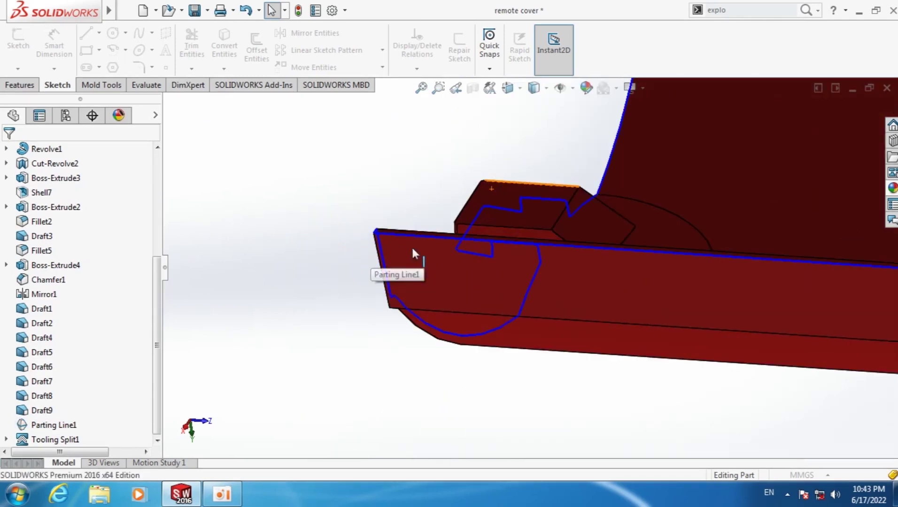
left_click(406, 234)
right_click(407, 239)
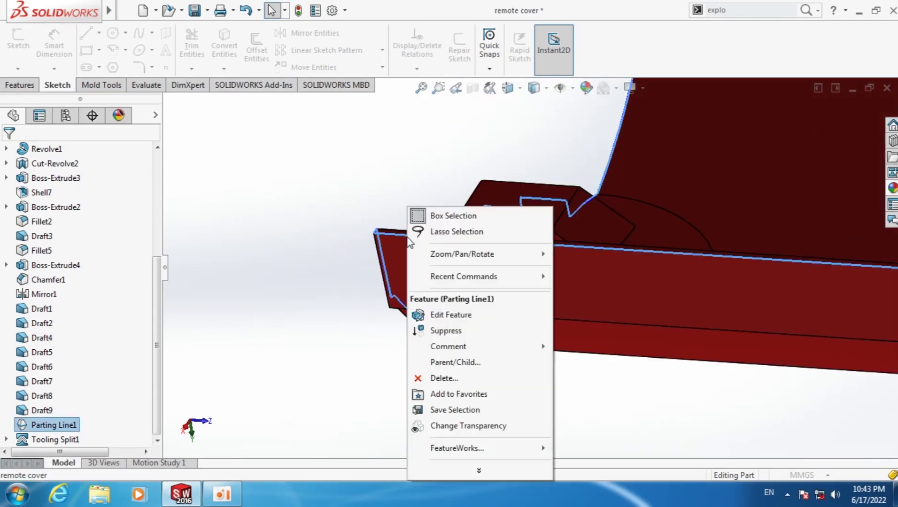
left_click(437, 427)
scroll(493, 329, "up", 3)
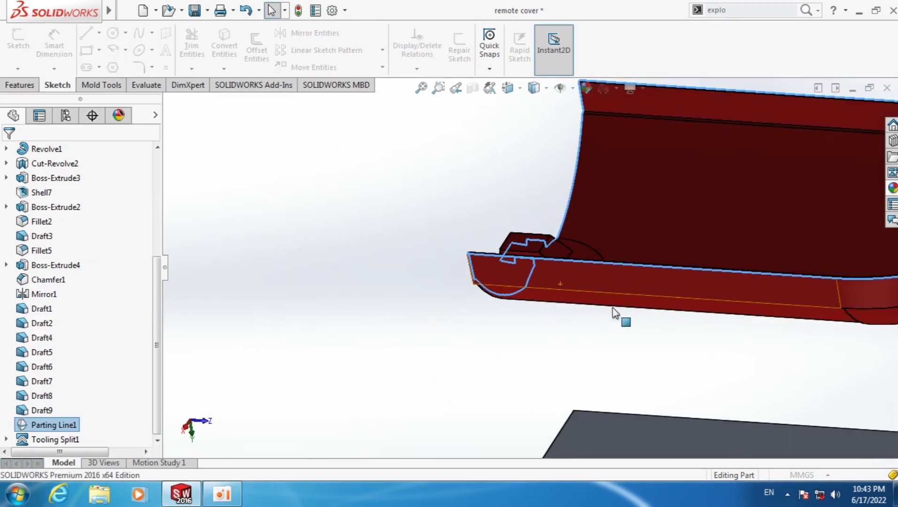
left_click(493, 327)
scroll(493, 327, "up", 3)
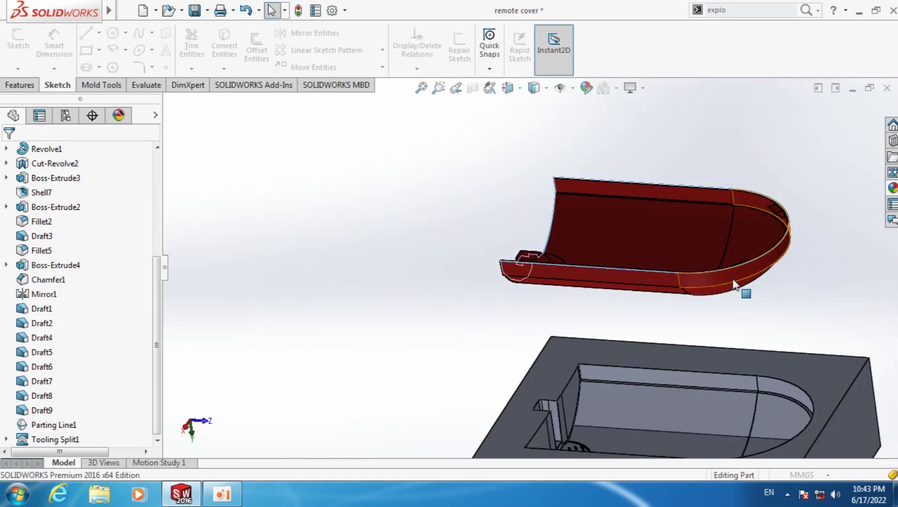
left_click(737, 291)
scroll(739, 291, "up", 3)
scroll(732, 282, "down", 5)
scroll(628, 329, "up", 3)
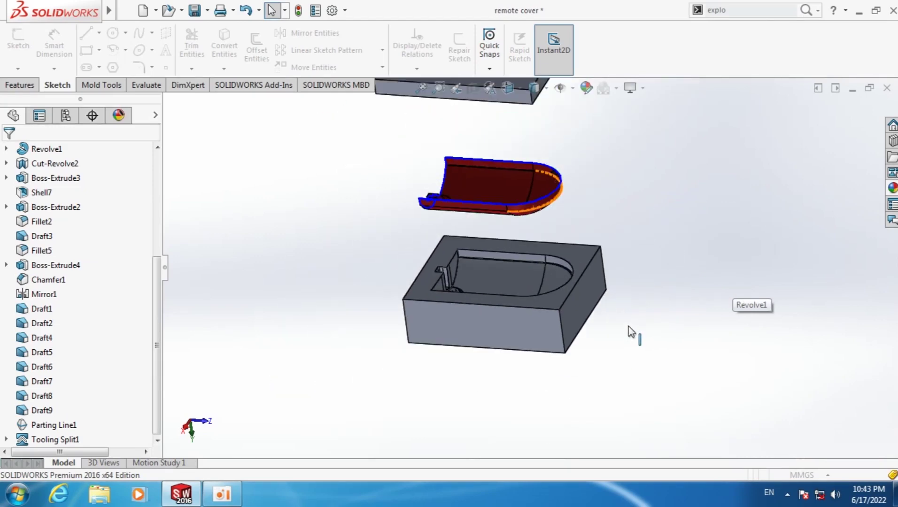
mouse_move(633, 333)
middle_mouse_down()
mouse_move(640, 240)
mouse_move(690, 212)
mouse_move(678, 168)
middle_mouse_up()
scroll(525, 200, "down", 4)
scroll(479, 230, "down", 3)
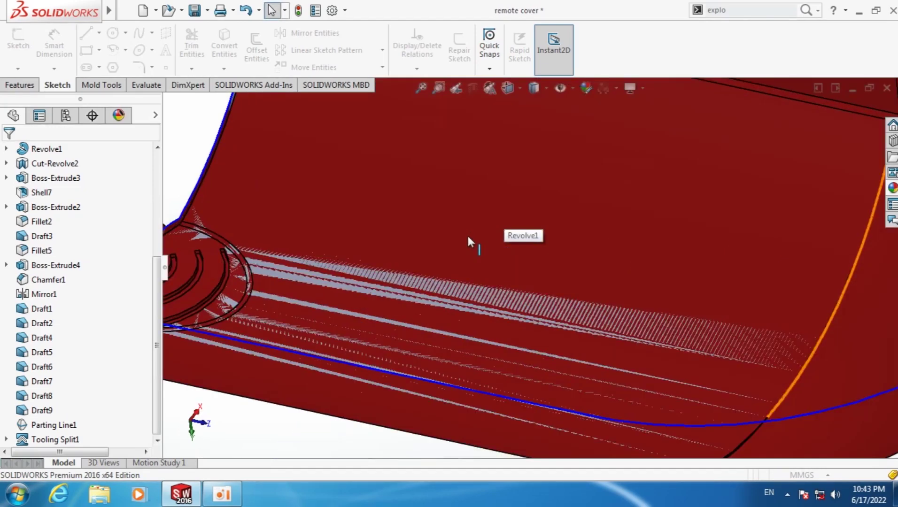
mouse_move(467, 235)
middle_mouse_down()
mouse_move(481, 185)
mouse_move(538, 148)
mouse_move(554, 150)
middle_mouse_up()
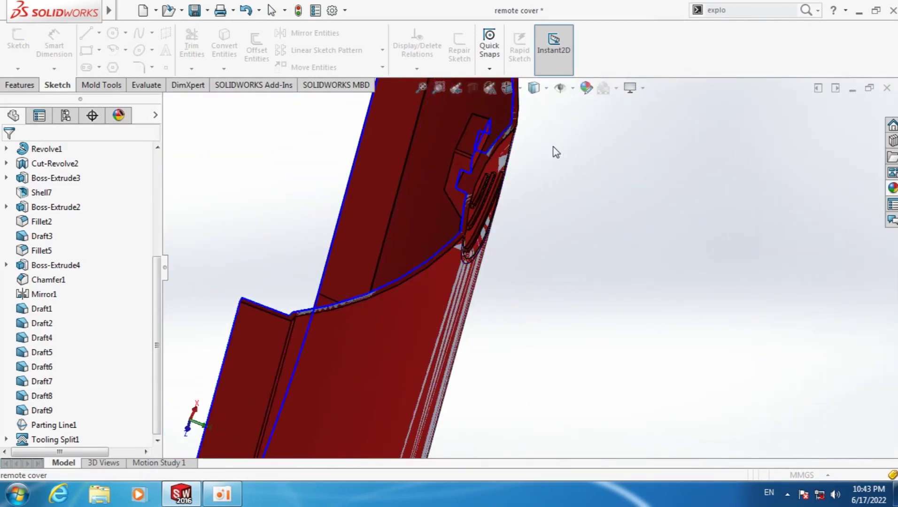
scroll(606, 240, "up", 5)
scroll(617, 315, "up", 2)
mouse_move(617, 315)
middle_mouse_down()
mouse_move(558, 318)
mouse_move(415, 427)
mouse_move(369, 331)
mouse_move(429, 281)
mouse_move(466, 298)
mouse_move(485, 321)
mouse_move(497, 381)
middle_mouse_up()
mouse_move(572, 381)
middle_mouse_down()
mouse_move(501, 333)
mouse_move(556, 311)
middle_mouse_up()
- Drag the brushed brass swatch from Metal > Brass onto the lower mold block
left_click(892, 188)
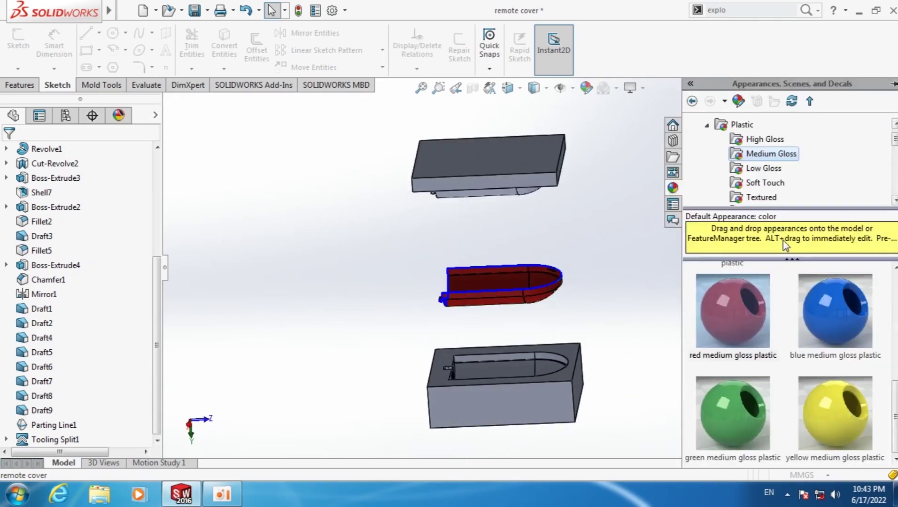
scroll(761, 179, "down", 5)
scroll(761, 179, "up", 2)
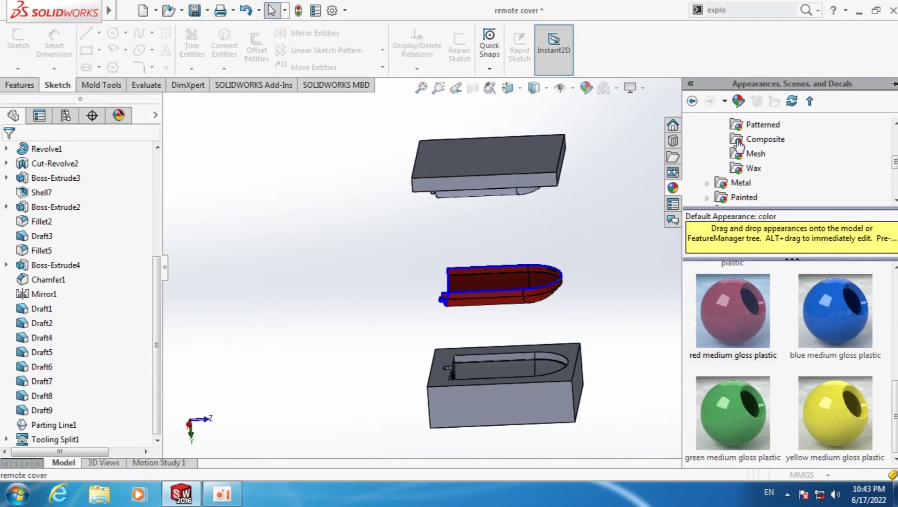
left_click(726, 183)
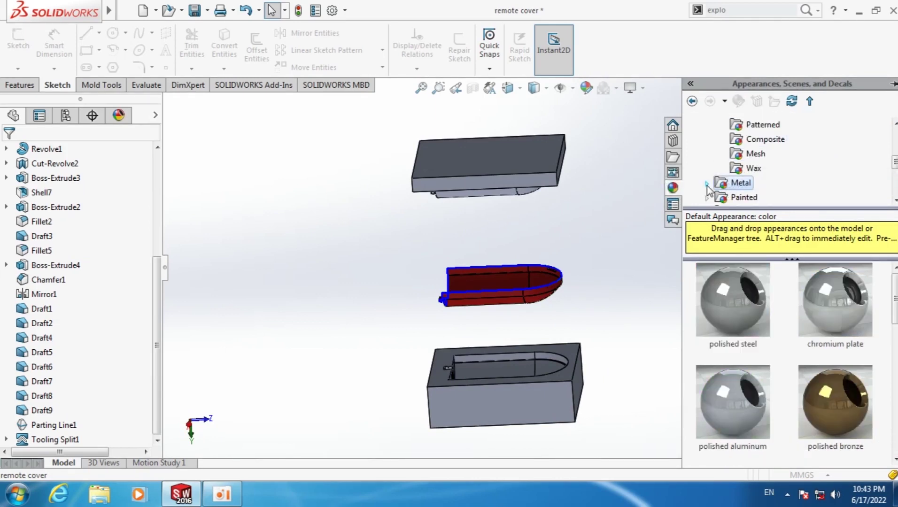
left_click(707, 185)
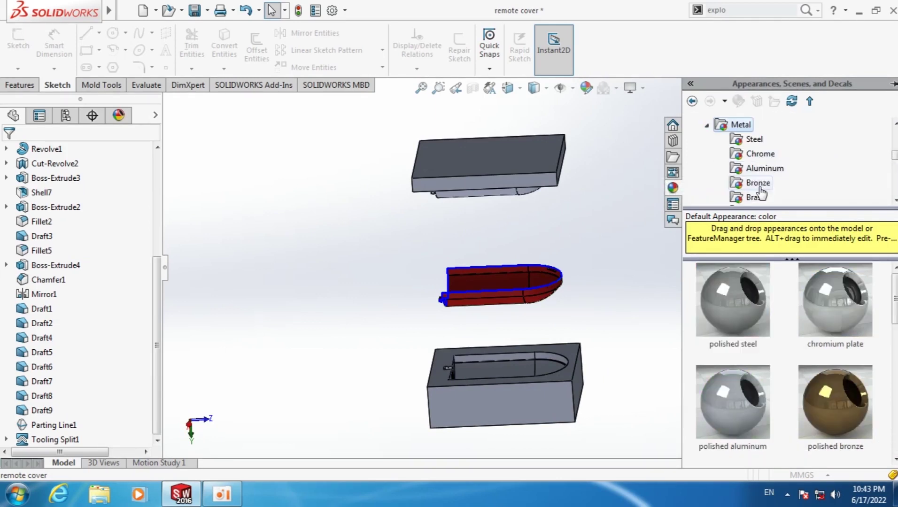
scroll(760, 192, "down", 2)
left_click(758, 152)
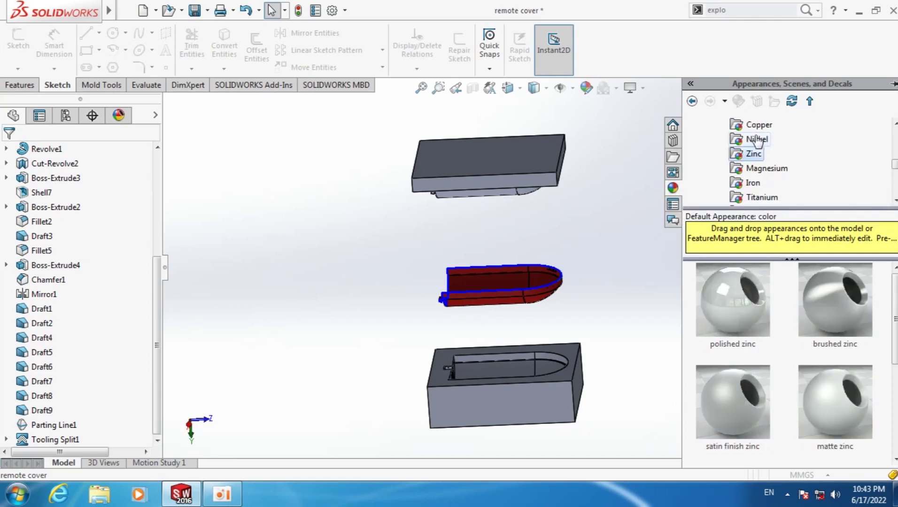
scroll(765, 177, "up", 1)
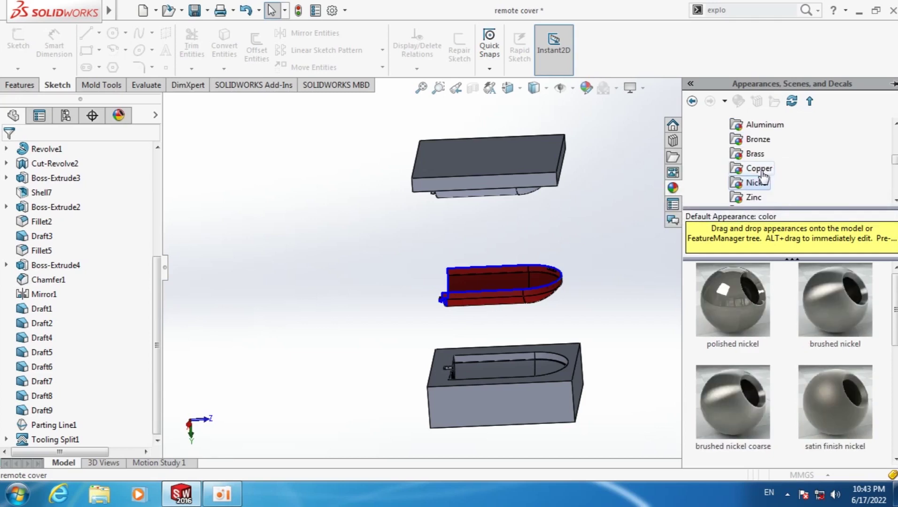
left_click(758, 154)
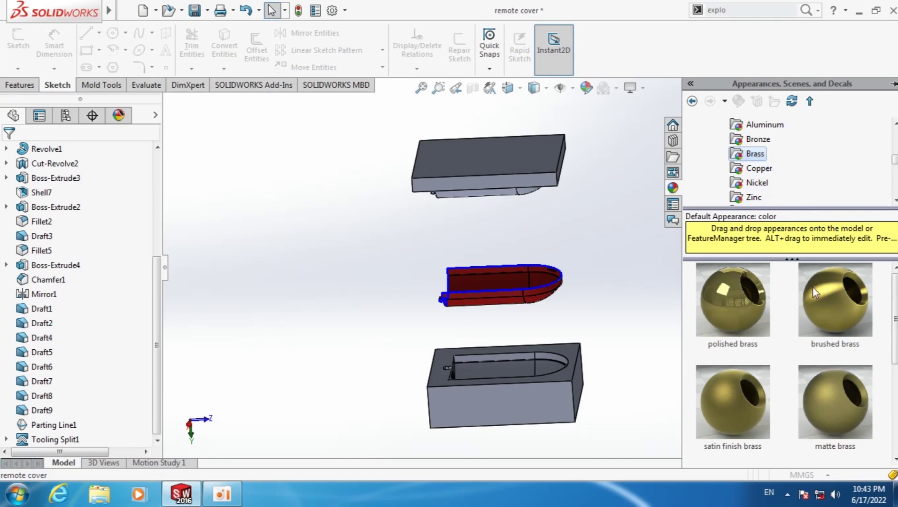
left_click_drag(816, 294, 540, 402)
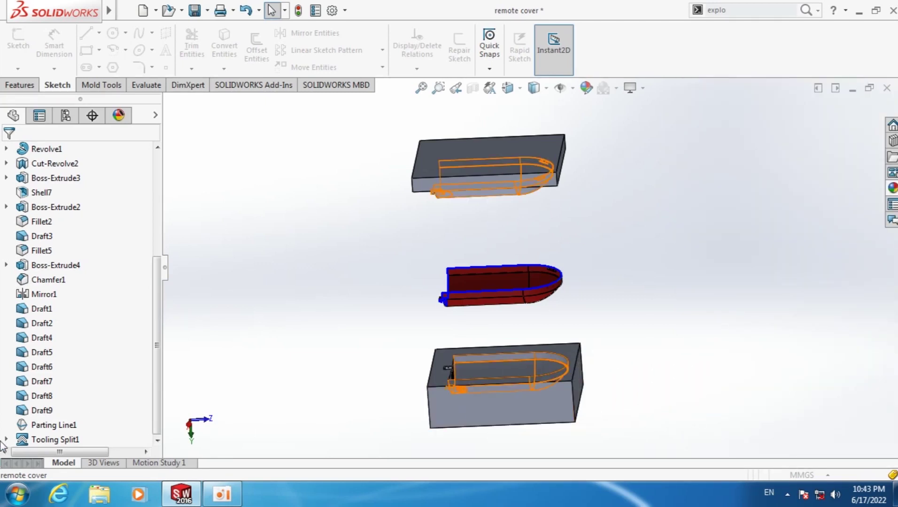
- Apply brushed brass to the Tooling Split1 mold bodies, then deselect them
left_click(41, 441)
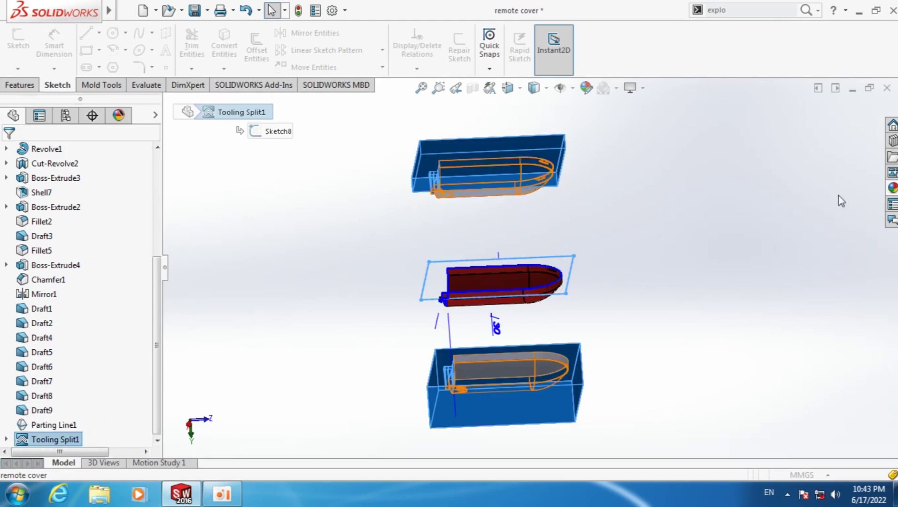
left_click(892, 188)
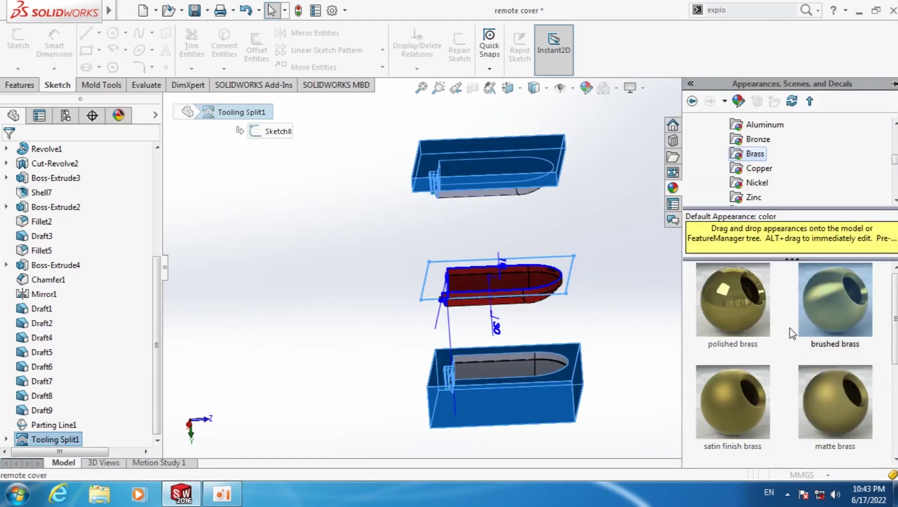
mouse_move(733, 359)
left_mouse_down()
mouse_move(40, 441)
mouse_move(51, 427)
left_mouse_up()
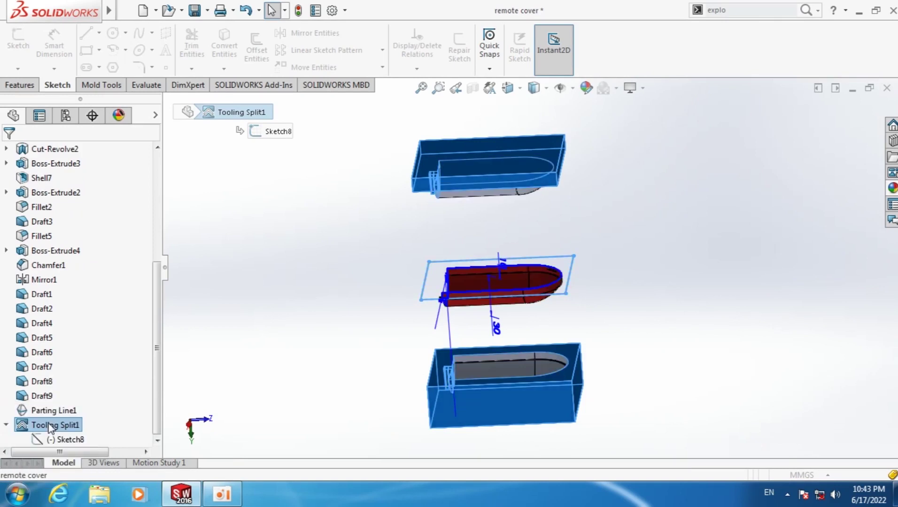
left_click(706, 384)
middle_click_drag(706, 383, 493, 391)
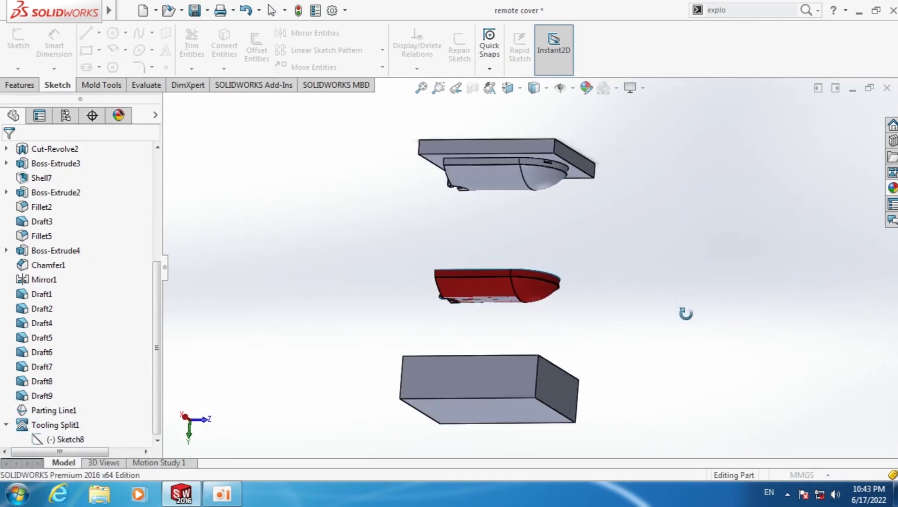
- Apply brushed brass to the selected face of the lower mold block
right_click(493, 392)
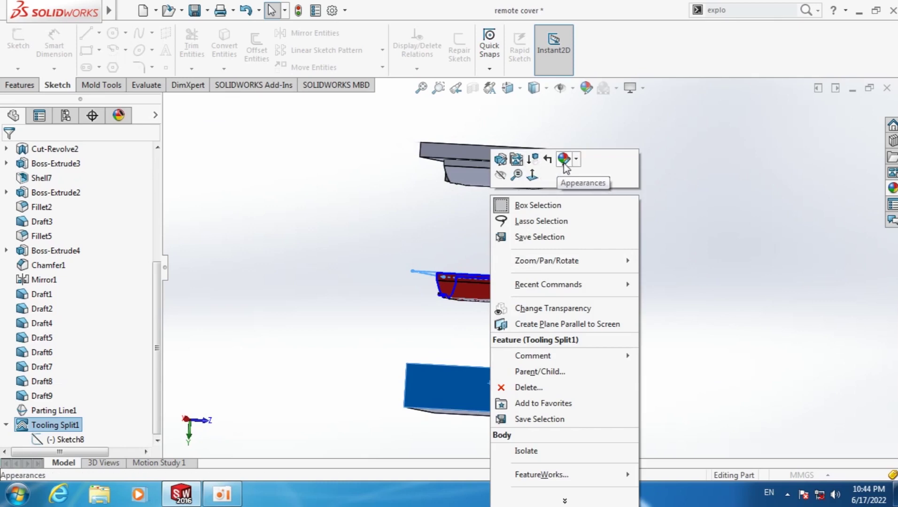
left_click(577, 160)
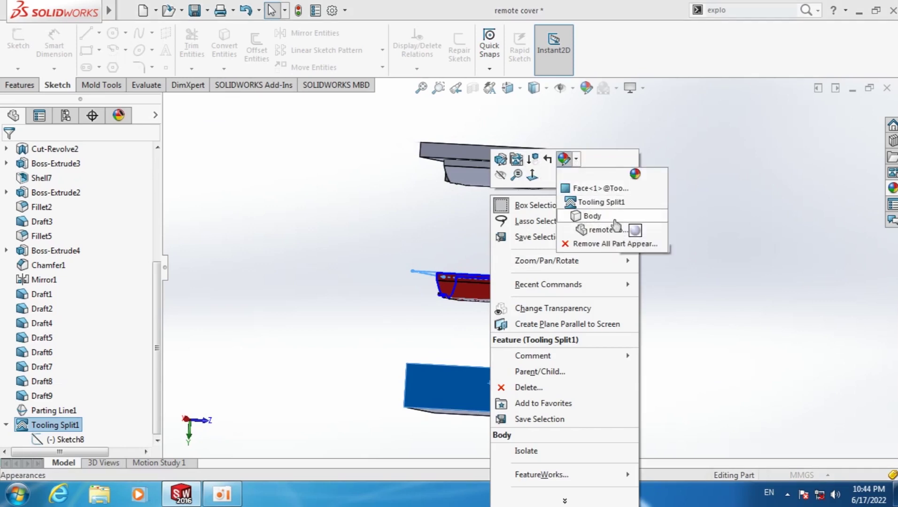
left_click(601, 203)
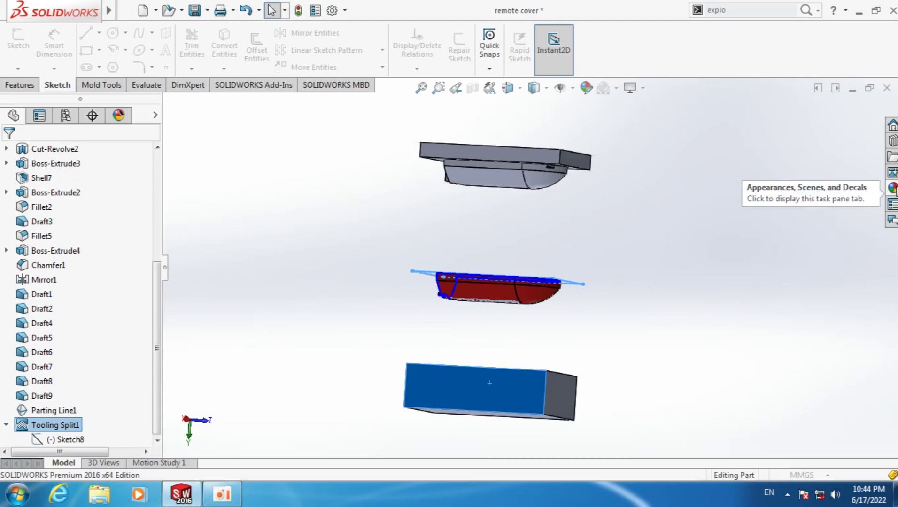
left_click(893, 189)
left_click(840, 290)
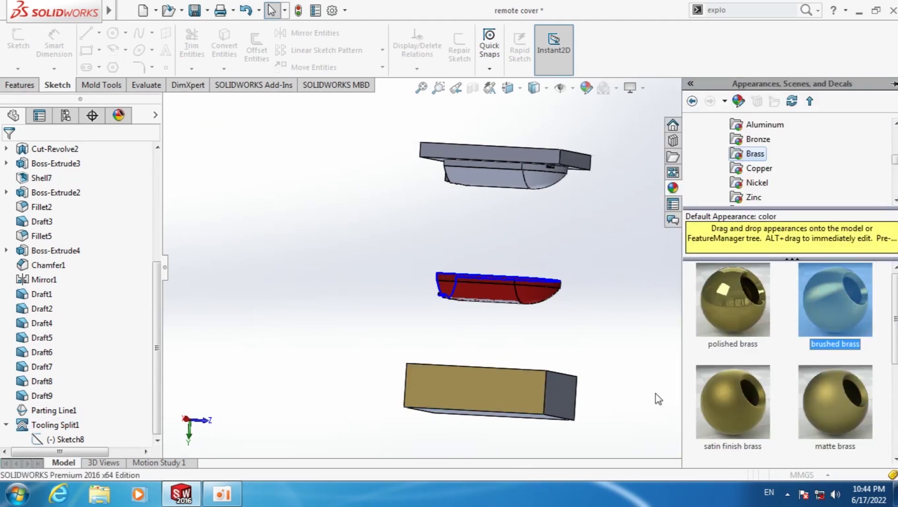
mouse_move(621, 373)
middle_mouse_down()
mouse_move(622, 322)
mouse_move(577, 373)
middle_mouse_up()
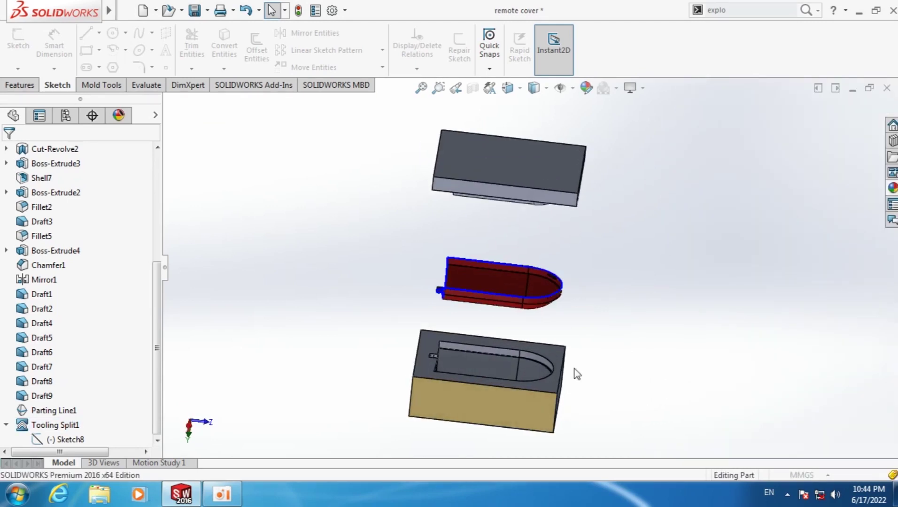
- Edit the appearance from the lower block and pick brushed brass for the mold bodies
right_click(484, 401)
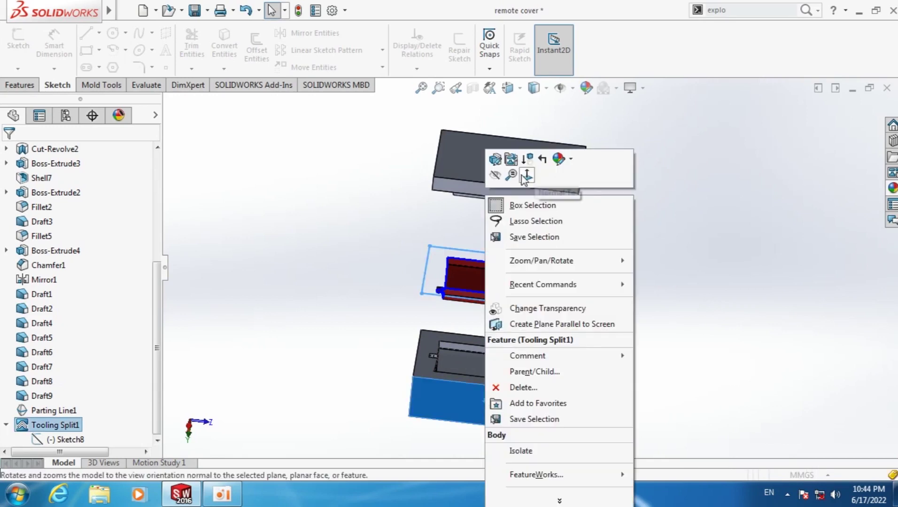
left_click(571, 160)
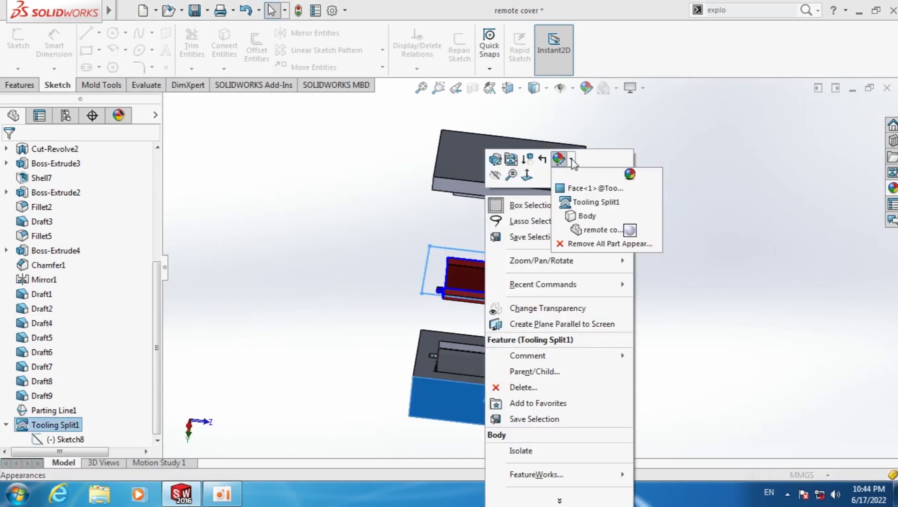
left_click(617, 234)
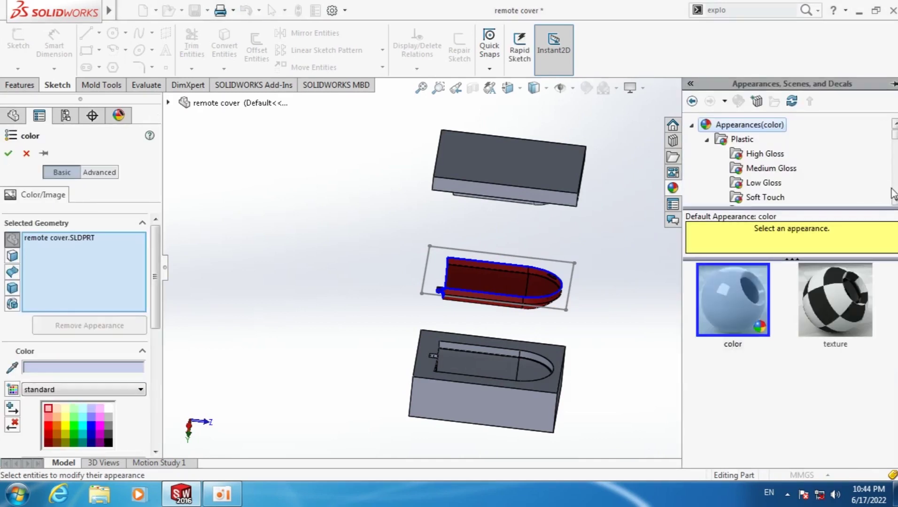
scroll(756, 174, "down", 5)
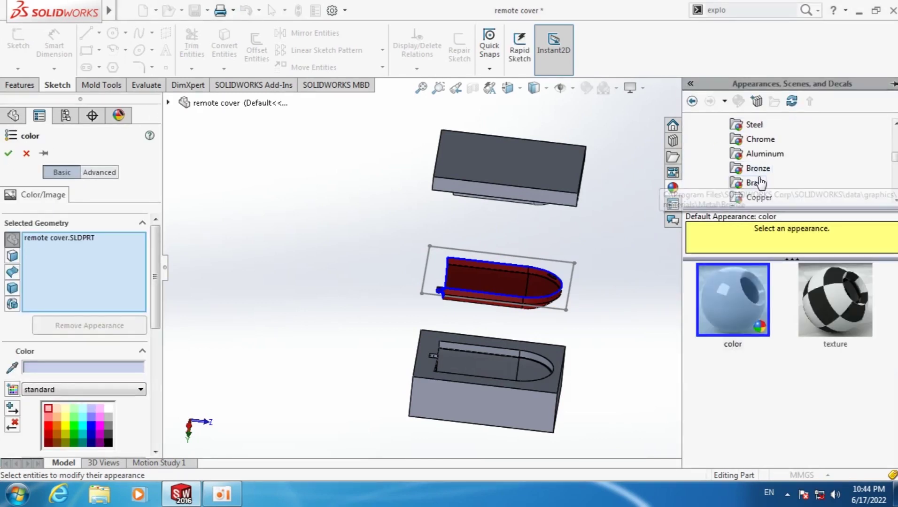
scroll(764, 181, "up", 1)
scroll(767, 188, "down", 1)
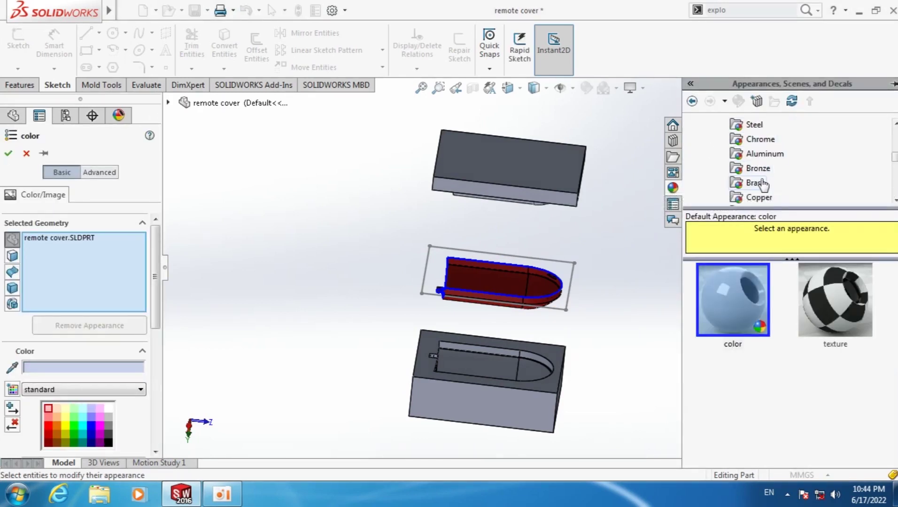
left_click(758, 168)
left_click(759, 184)
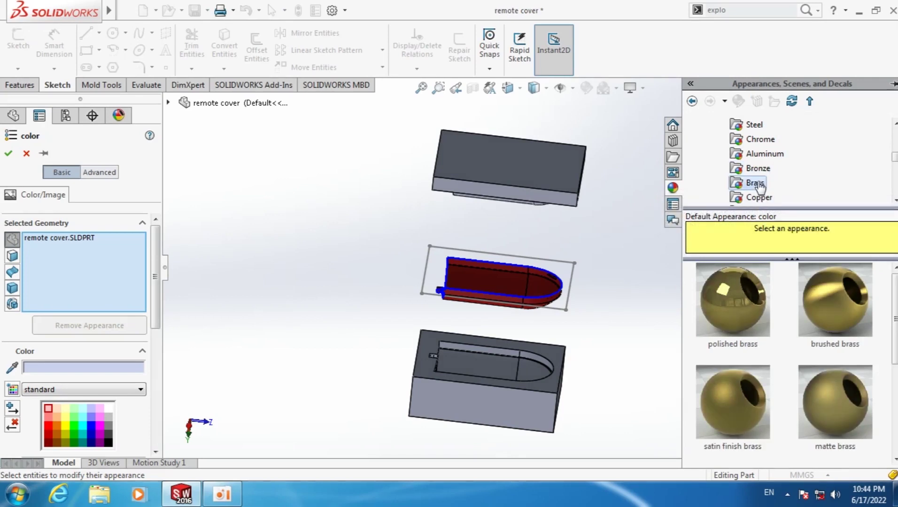
left_click(839, 295)
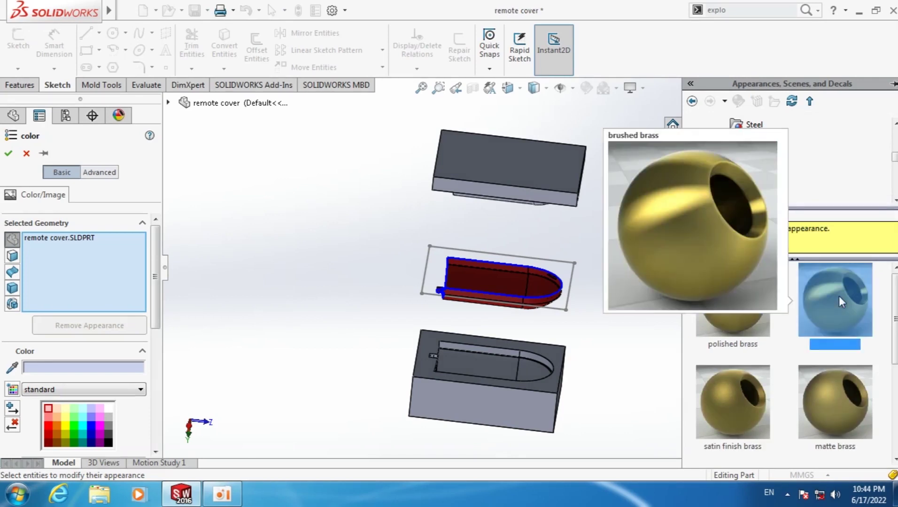
- Check the red cover and brass block from several angles, then confirm brushed brass
middle_click_drag(634, 363, 622, 200)
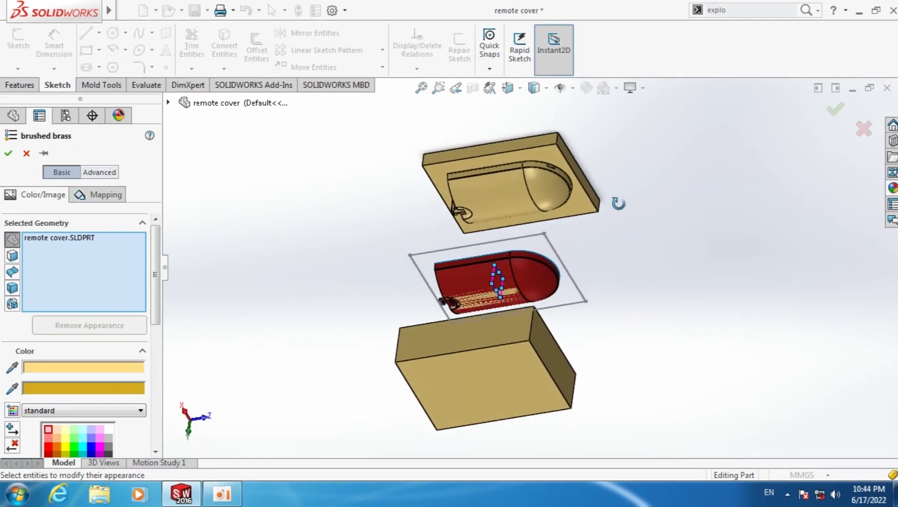
scroll(470, 321, "down", 5)
scroll(501, 279, "down", 2)
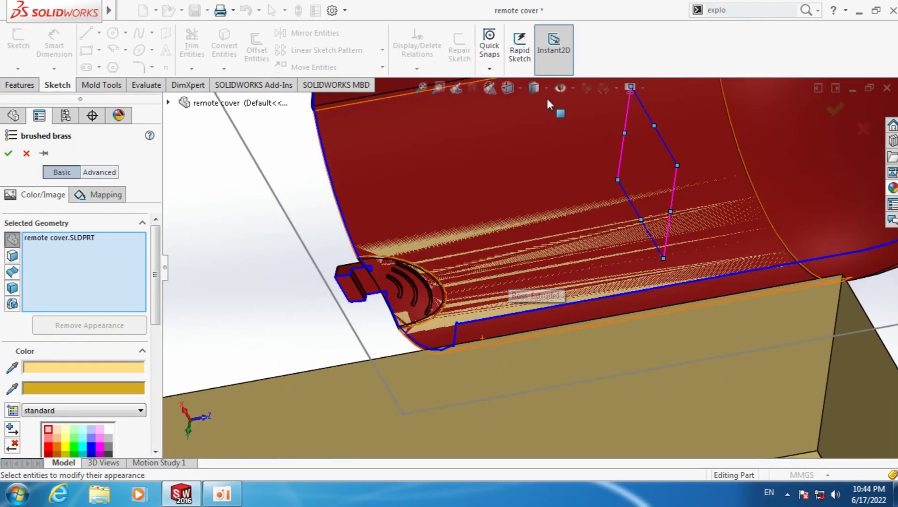
left_click(534, 87)
left_click(535, 101)
scroll(538, 167, "up", 2)
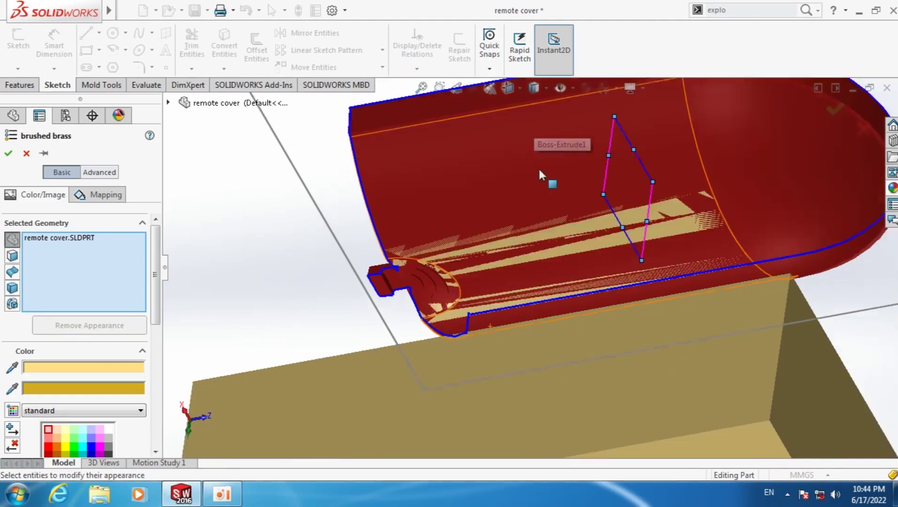
scroll(539, 175, "up", 3)
mouse_move(542, 180)
middle_mouse_down()
mouse_move(521, 330)
mouse_move(544, 285)
middle_mouse_up()
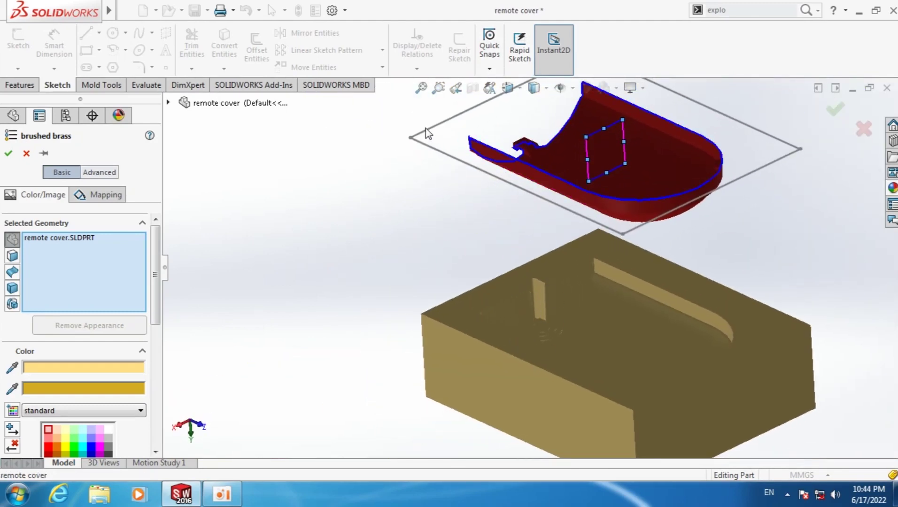
key("Return")
- Review the context options for Sketch8 and Tooling Split1, then dismiss them
left_click(454, 121)
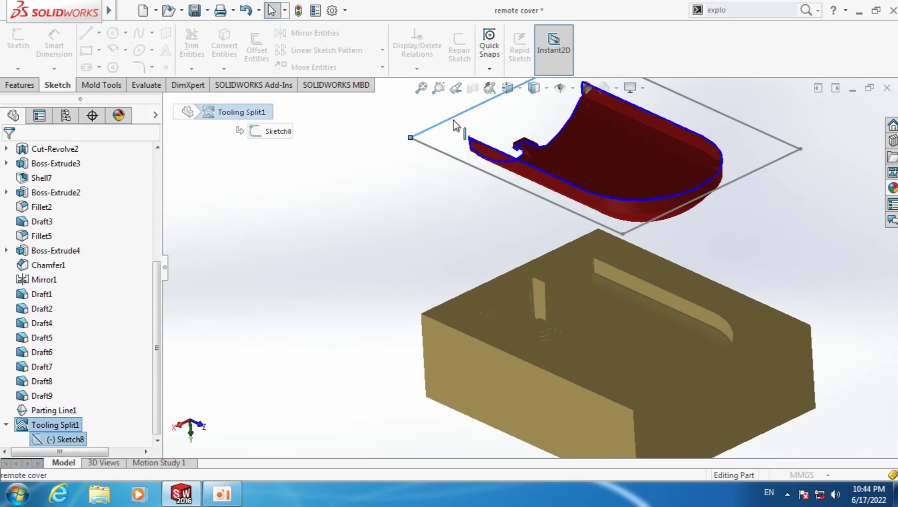
right_click(454, 122)
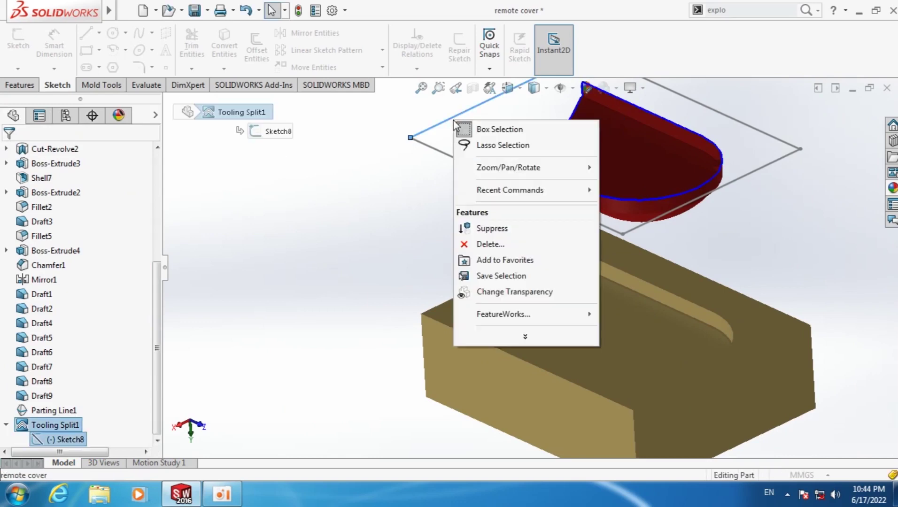
left_click(387, 250)
scroll(12, 436, "up", 1)
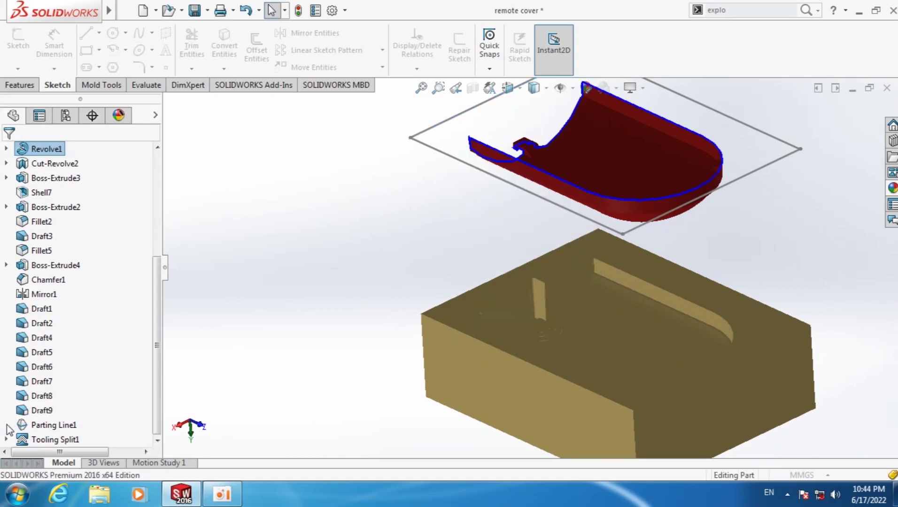
right_click(35, 444)
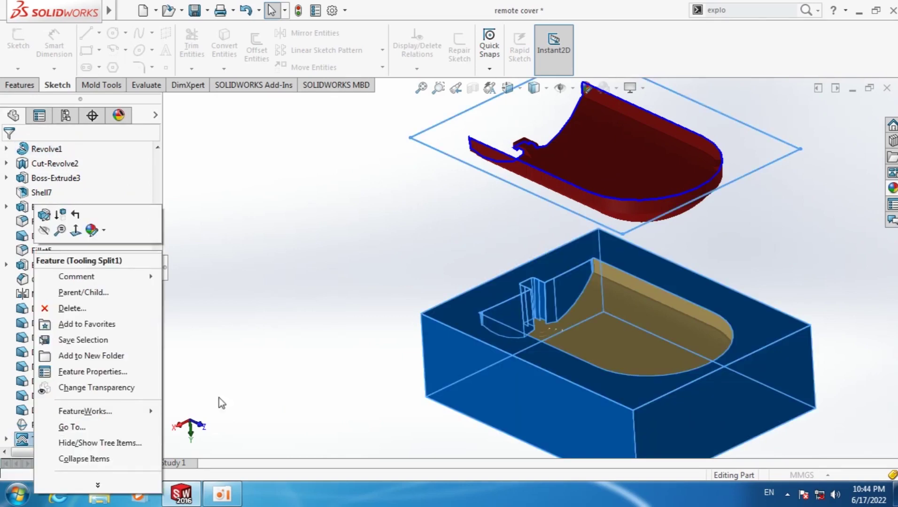
left_click(365, 329)
scroll(443, 335, "down", 2)
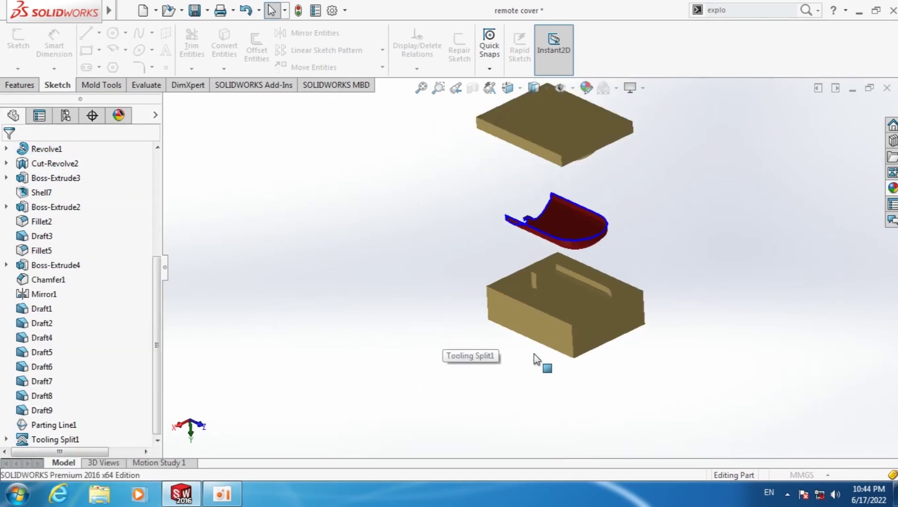
- Rotate to a side view and set the display style to Shaded With Edges
mouse_move(541, 365)
middle_mouse_down()
mouse_move(552, 306)
mouse_move(569, 276)
mouse_move(562, 310)
middle_mouse_up()
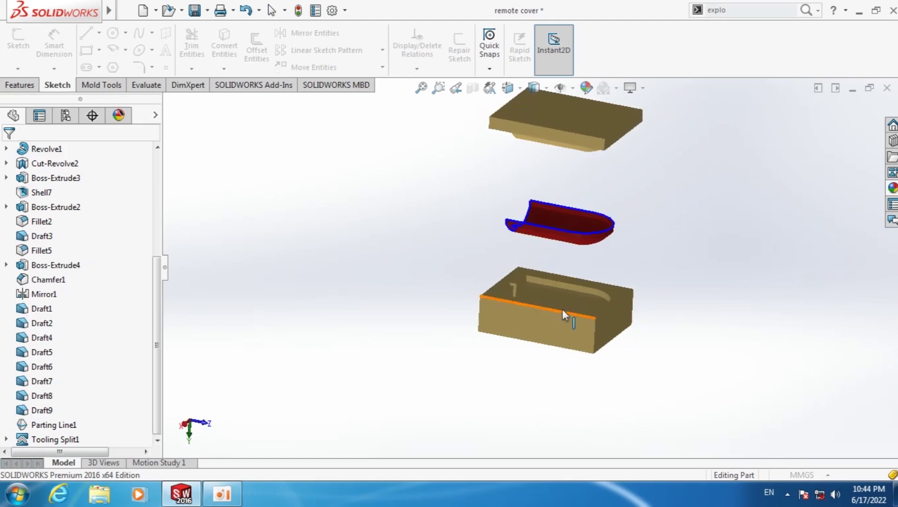
left_click(545, 87)
left_click(535, 106)
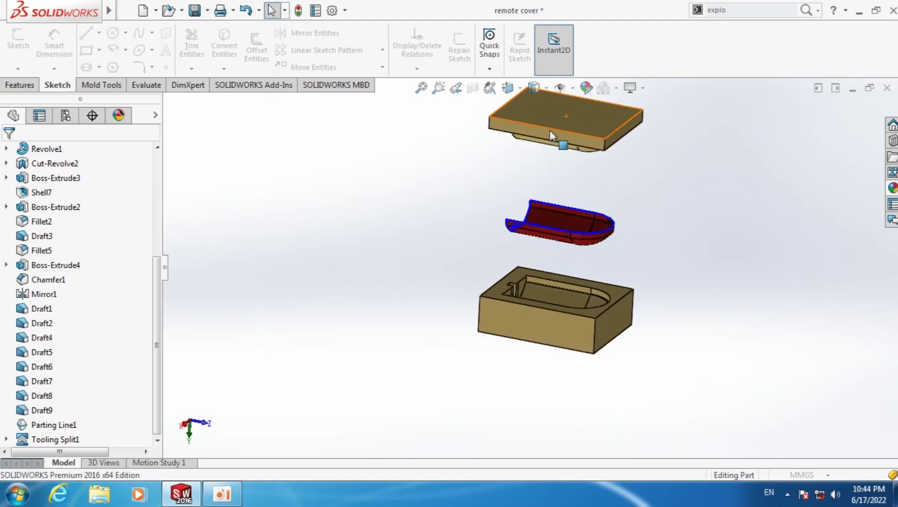
left_click(536, 88)
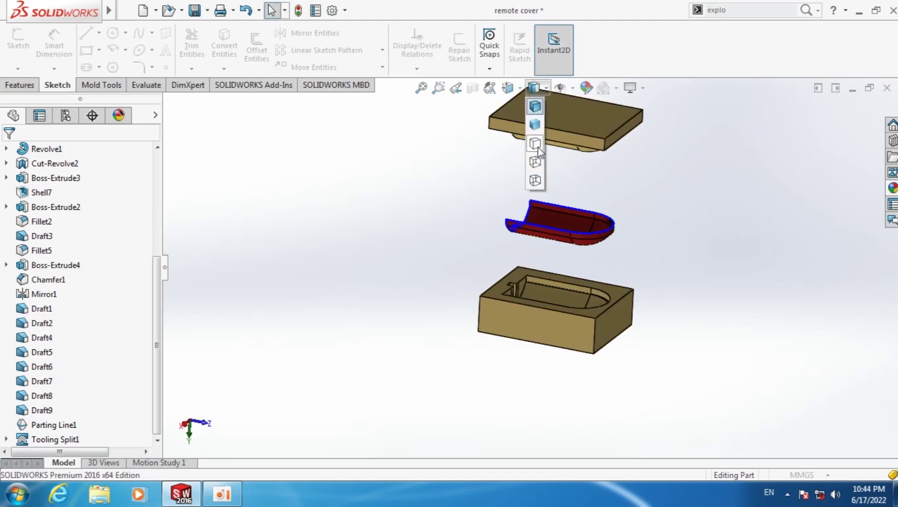
left_click(541, 151)
mouse_move(541, 152)
middle_mouse_down()
mouse_move(645, 162)
mouse_move(647, 138)
mouse_move(727, 182)
mouse_move(765, 155)
mouse_move(726, 168)
mouse_move(593, 357)
mouse_move(571, 269)
middle_mouse_up()
scroll(572, 268, "down", 3)
scroll(536, 283, "down", 3)
scroll(481, 317, "down", 3)
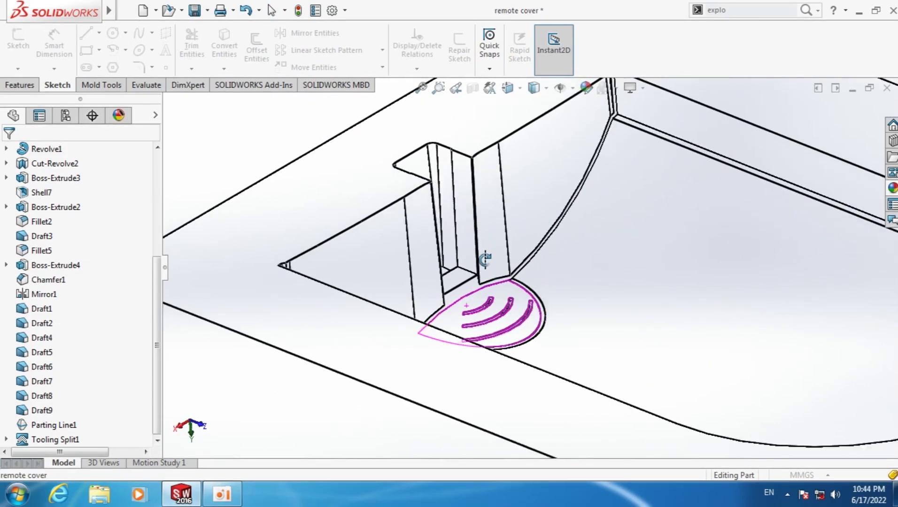
scroll(483, 261, "down", 3)
scroll(493, 291, "up", 3)
mouse_move(469, 341)
middle_mouse_down()
mouse_move(506, 211)
mouse_move(514, 247)
middle_mouse_up()
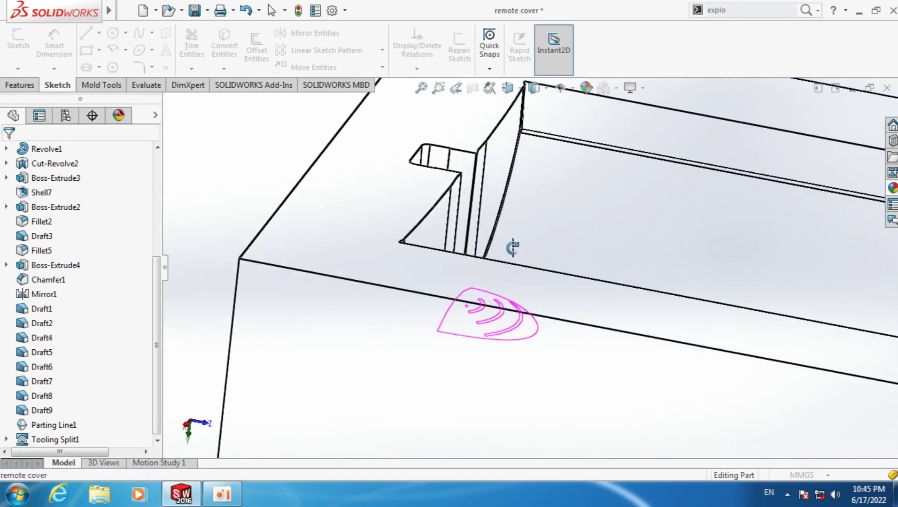
scroll(634, 297, "up", 2)
scroll(634, 297, "up", 3)
mouse_move(638, 300)
middle_mouse_down()
mouse_move(666, 177)
mouse_move(642, 282)
middle_mouse_up()
scroll(649, 289, "up", 3)
scroll(652, 273, "up", 3)
scroll(576, 227, "down", 4)
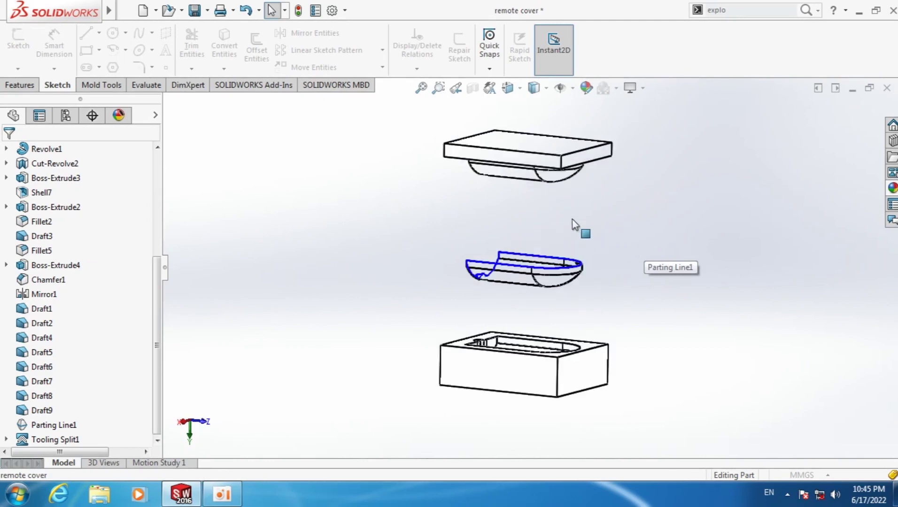
scroll(564, 263, "down", 1)
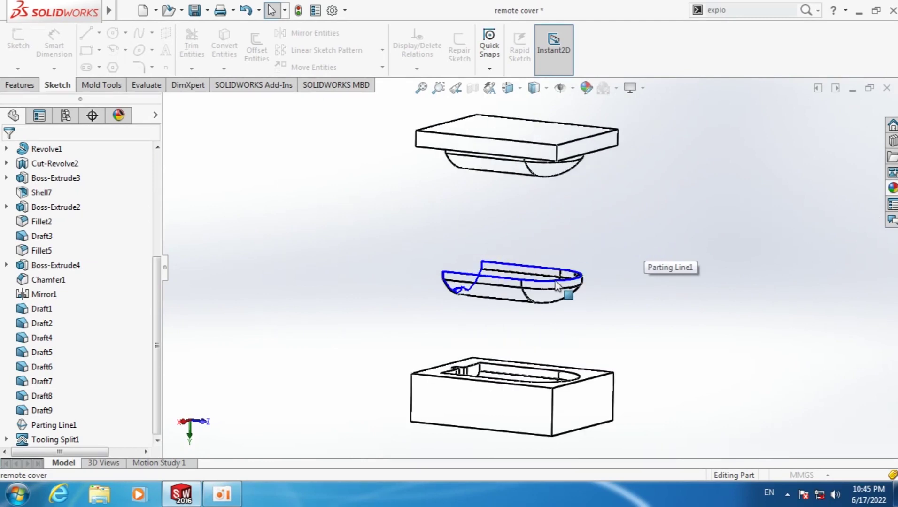
scroll(562, 300, "down", 2)
mouse_move(561, 301)
middle_mouse_down()
mouse_move(545, 252)
mouse_move(551, 307)
middle_mouse_up()
left_click(535, 88)
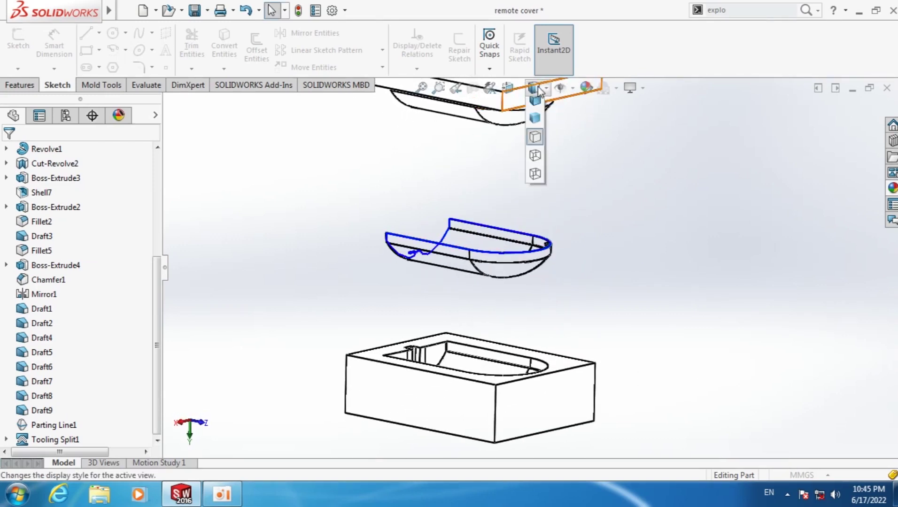
left_click(533, 115)
left_click(548, 87)
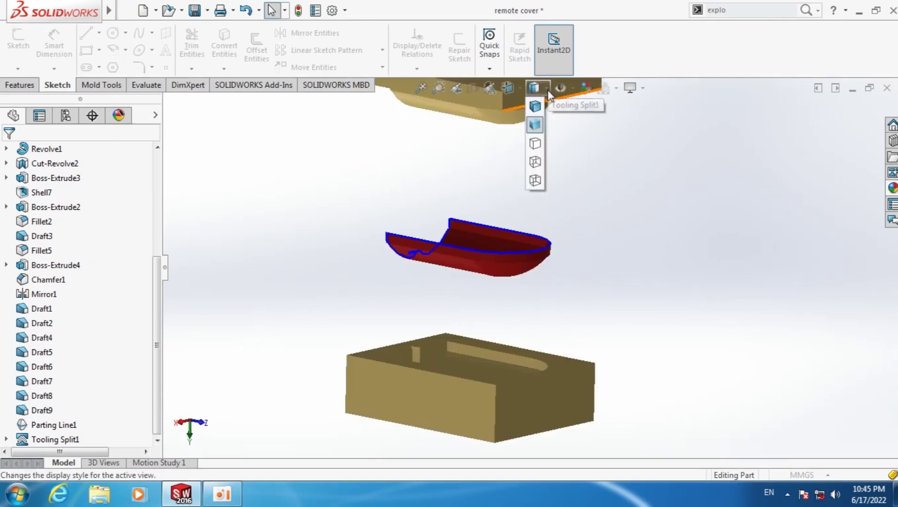
left_click(541, 107)
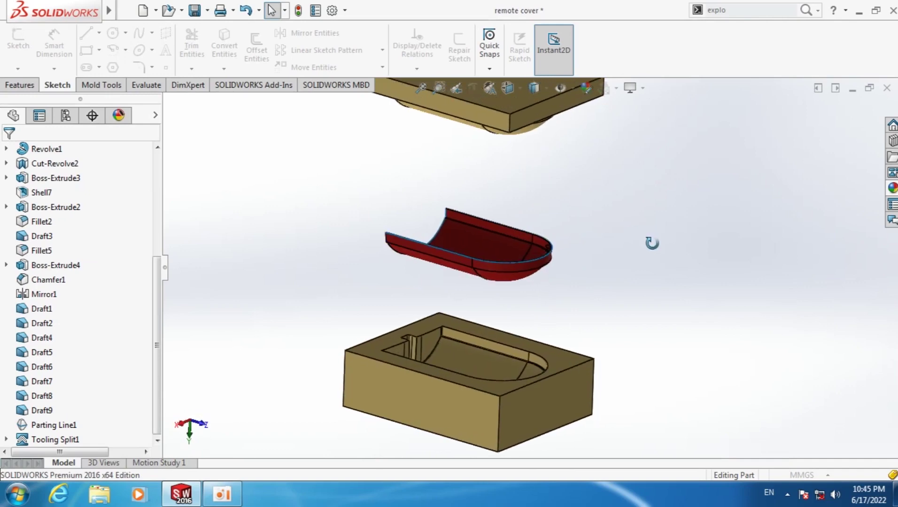